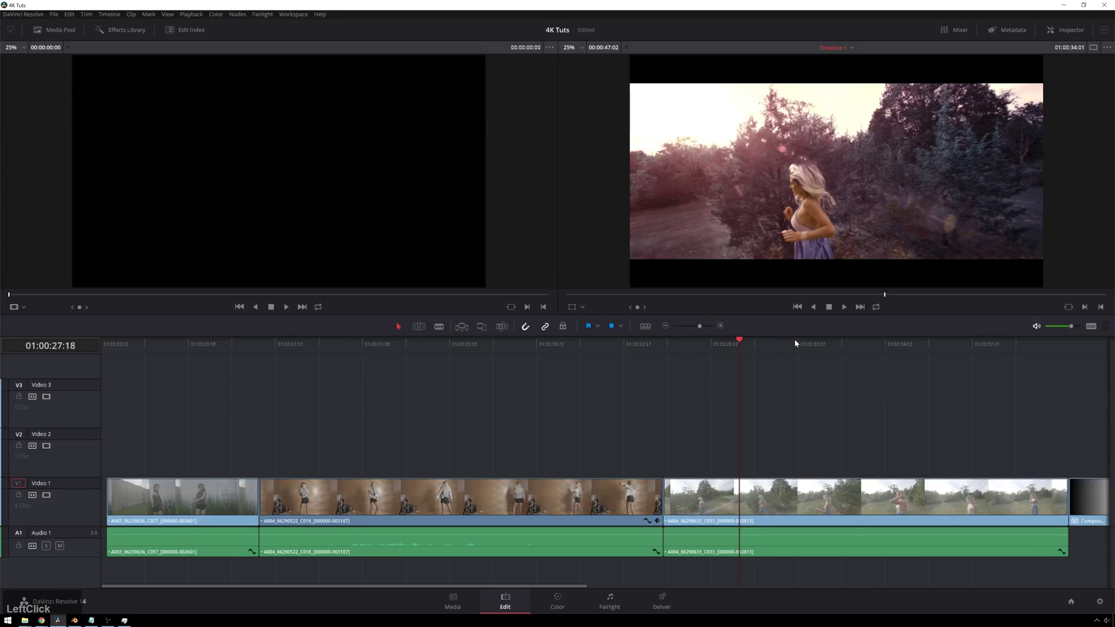
Cut the third Video 1 clip and its audio at about 01:00:33:03.
{"action": "left_click_drag", "start_coordinate": [810, 343], "coordinate": [864, 342]}
{"action": "key", "text": "ctrl+b"}
{"action": "scroll", "coordinate": [928, 400], "scroll_direction": "down", "scroll_amount": 2}
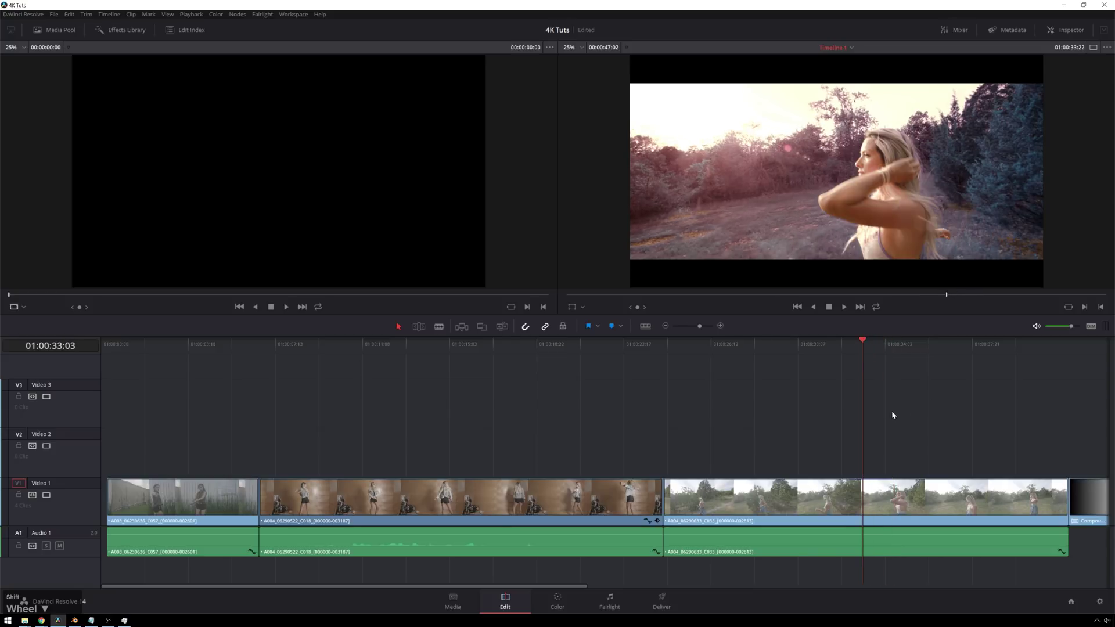
{"action": "left_click", "coordinate": [888, 410]}
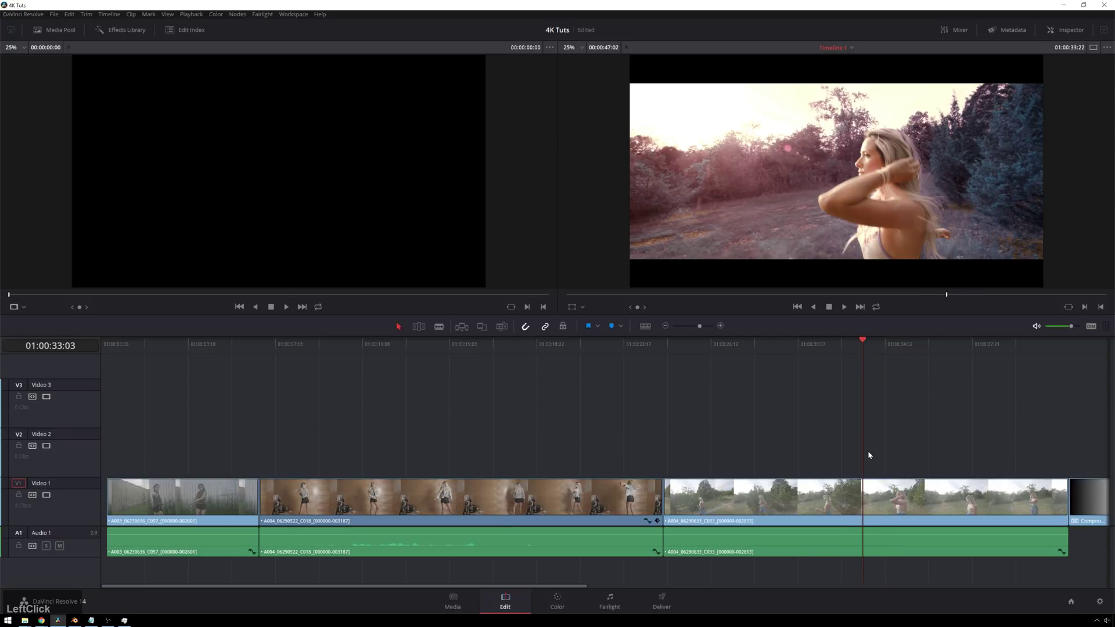
Duplicate the clip onto Video 2, cut it at the playhead, and open the copy on the Color page.
{"action": "left_click", "coordinate": [778, 412]}
{"action": "left_click_drag", "start_coordinate": [771, 511], "coordinate": [770, 469]}
{"action": "left_click", "coordinate": [879, 343]}
{"action": "left_click_drag", "start_coordinate": [879, 343], "coordinate": [865, 343]}
{"action": "key", "text": "ctrl+b"}
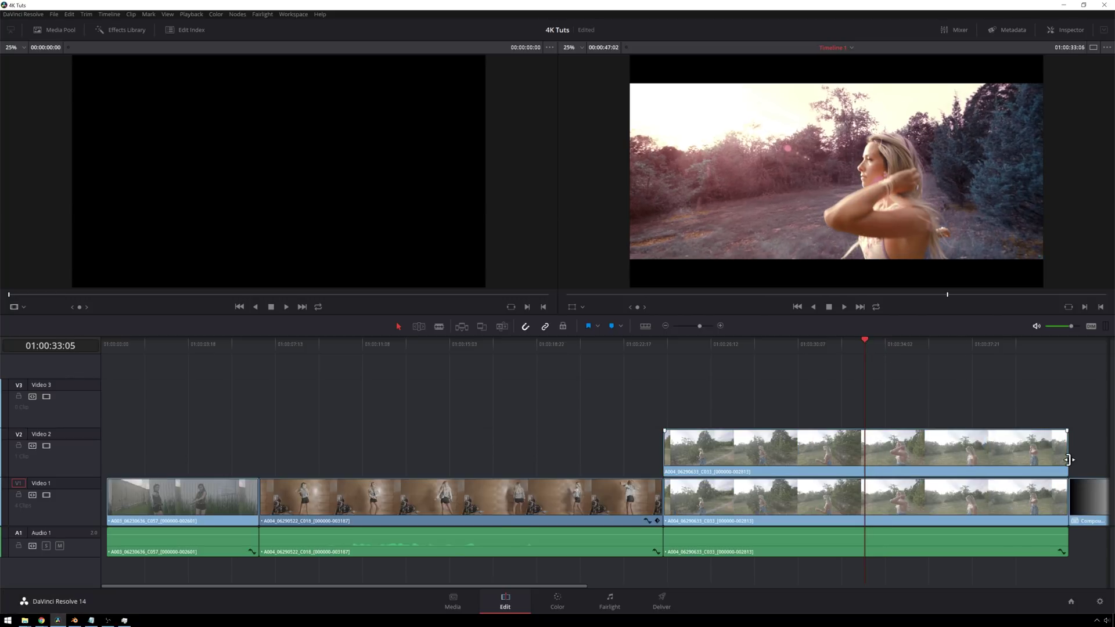
{"action": "left_click", "coordinate": [1065, 459]}
{"action": "left_click", "coordinate": [559, 604]}
Load a new ungraded Version 4 for the Video 2 copy, then go back to the Edit page.
{"action": "key", "text": "ctrl+n"}
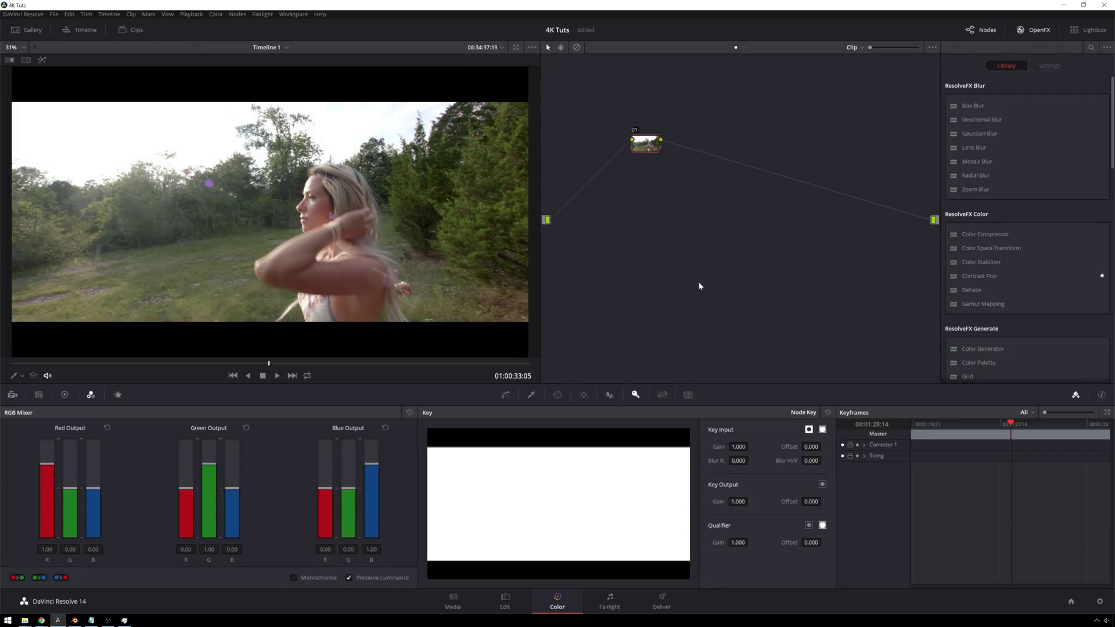
{"action": "right_click", "coordinate": [697, 180]}
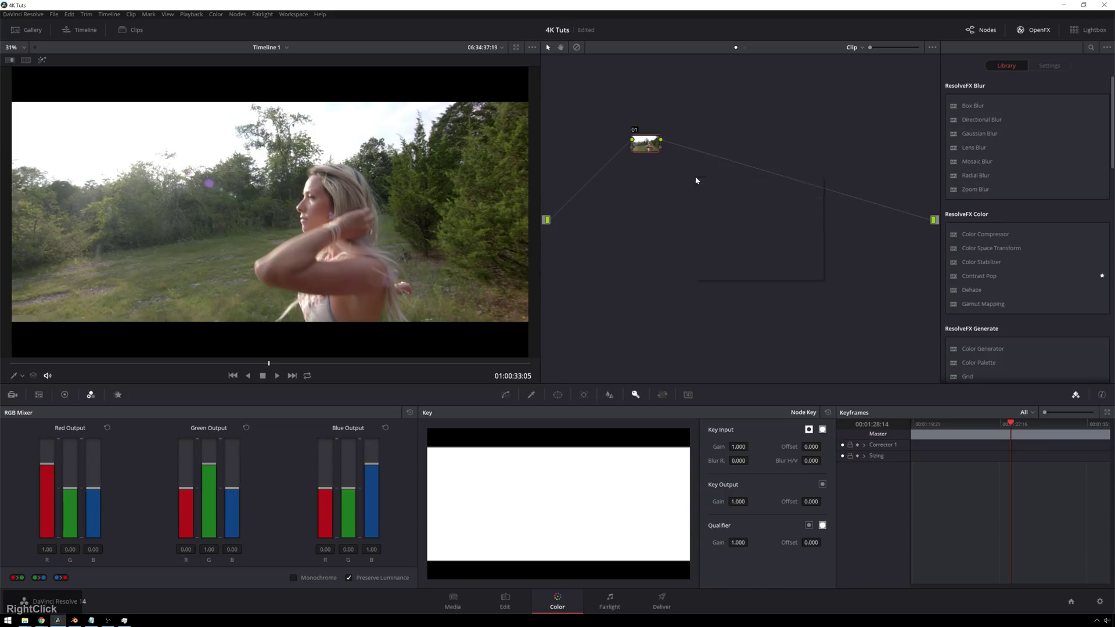
{"action": "left_click", "coordinate": [626, 200]}
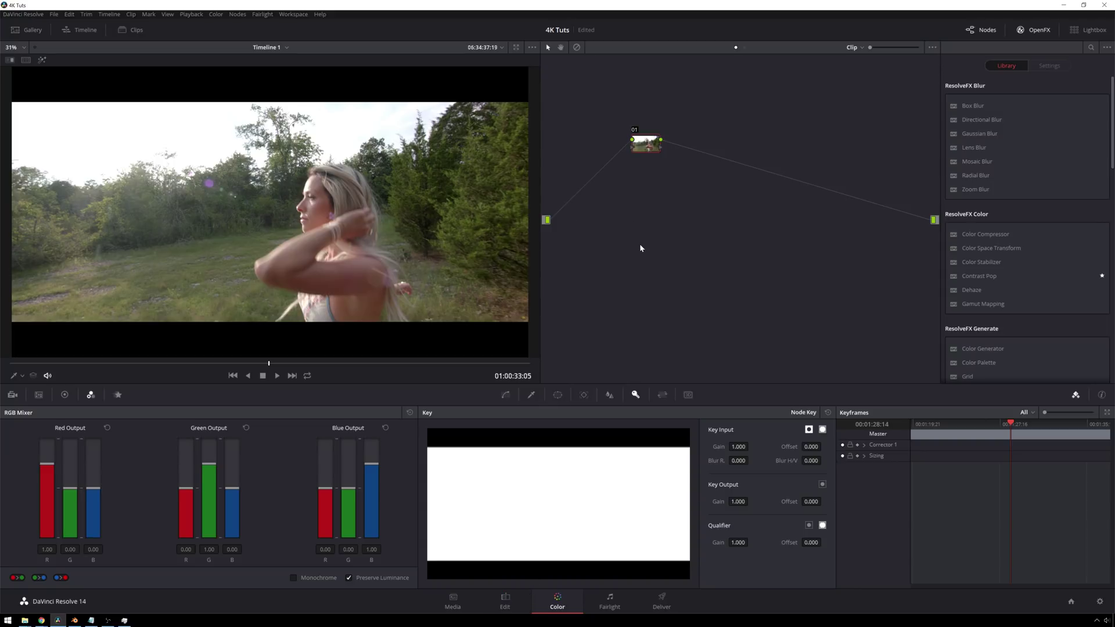
{"action": "left_click", "coordinate": [505, 601]}
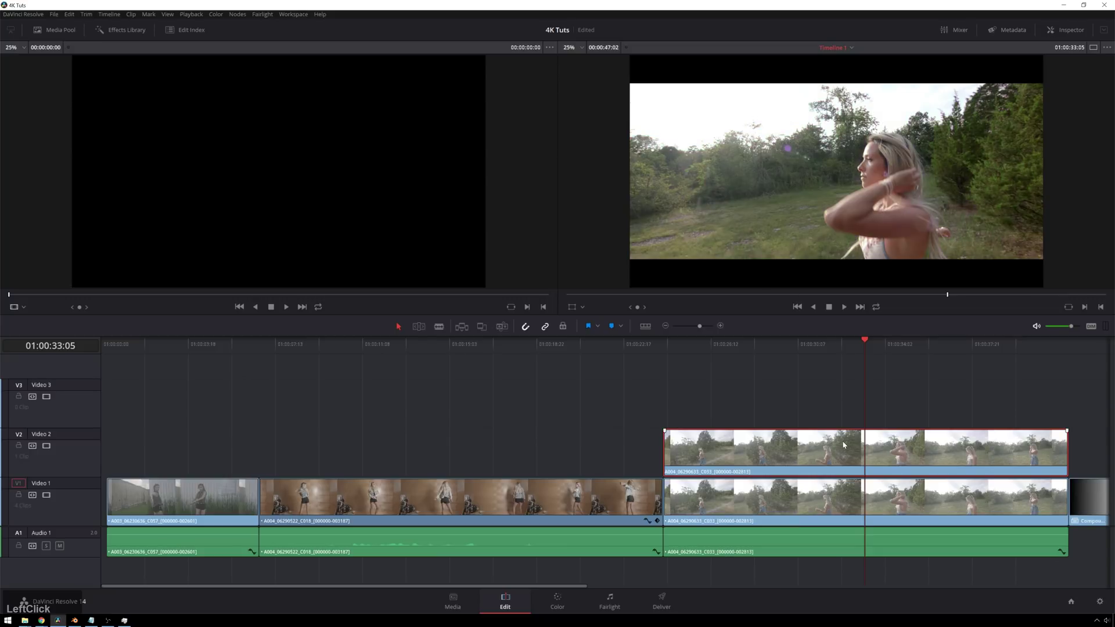
Hide and re-show Video 2 to compare the copy with the graded clip.
{"action": "left_click", "coordinate": [47, 448]}
{"action": "left_click", "coordinate": [47, 447]}
{"action": "left_click", "coordinate": [46, 447]}
{"action": "scroll", "coordinate": [814, 393], "scroll_direction": "down", "scroll_amount": 1, "text": "shift"}
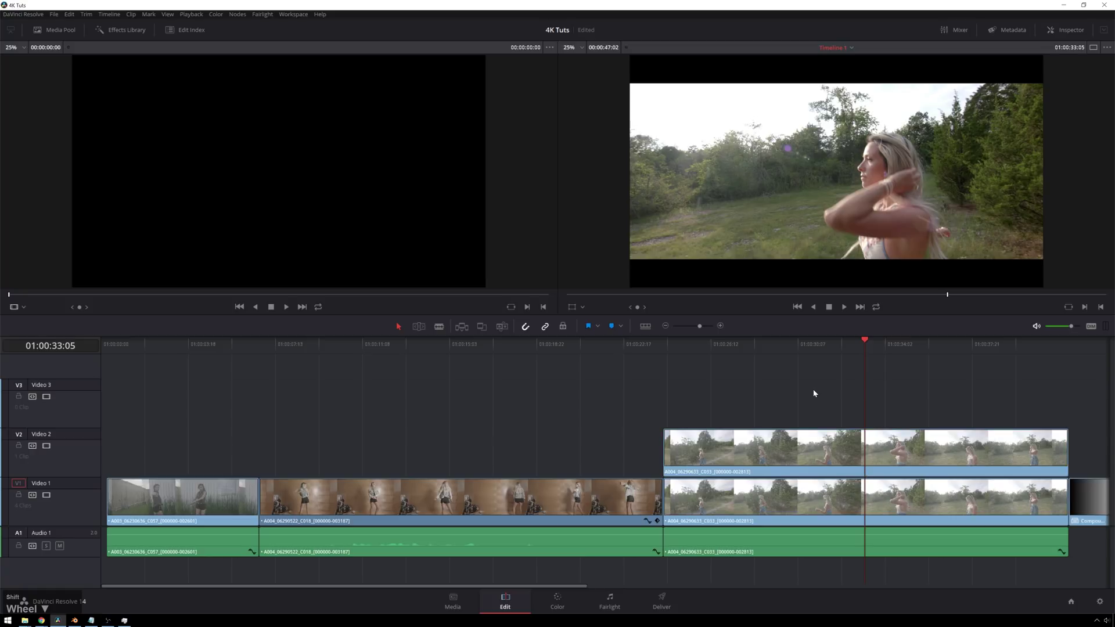
Trim the Video 2 copy's end back to just past 01:00:31:09.
{"action": "left_click", "coordinate": [1069, 459]}
{"action": "left_click_drag", "start_coordinate": [1070, 459], "coordinate": [856, 452]}
{"action": "left_click_drag", "start_coordinate": [842, 346], "coordinate": [823, 347]}
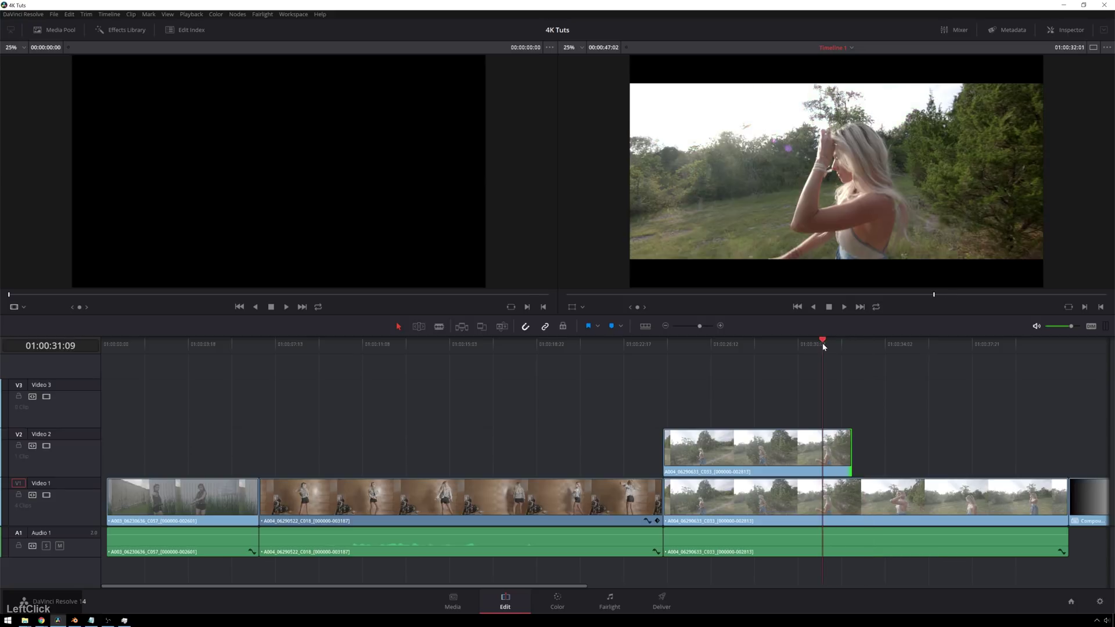
{"action": "left_click", "coordinate": [839, 453]}
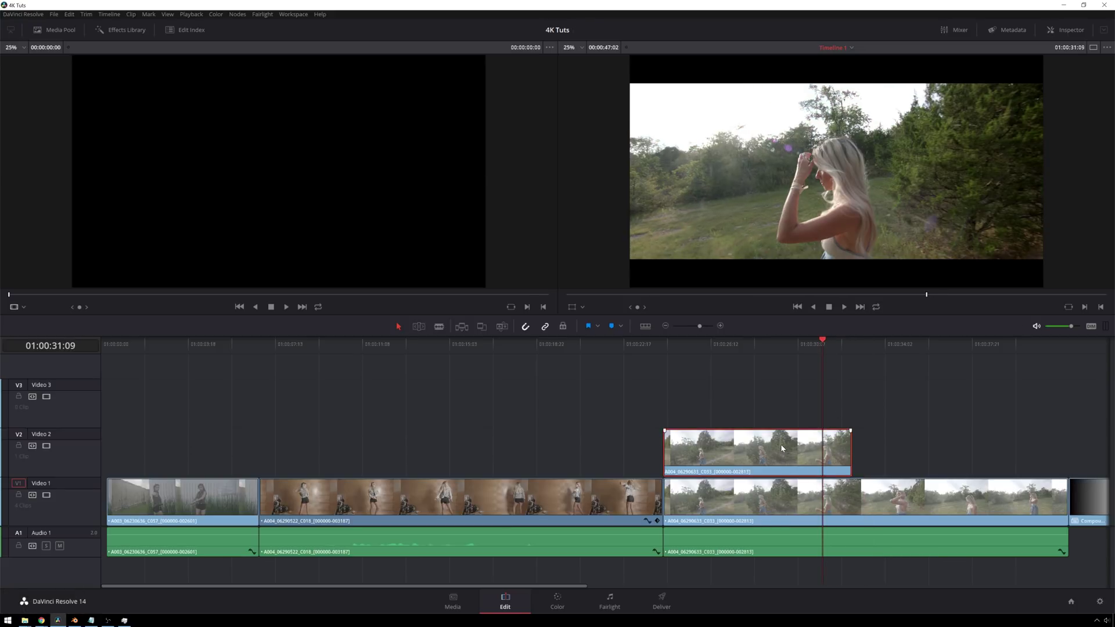
{"action": "mouse_move", "coordinate": [782, 448]}
{"action": "left_mouse_down"}
{"action": "mouse_move", "coordinate": [791, 493]}
{"action": "mouse_move", "coordinate": [782, 448]}
{"action": "left_mouse_up"}
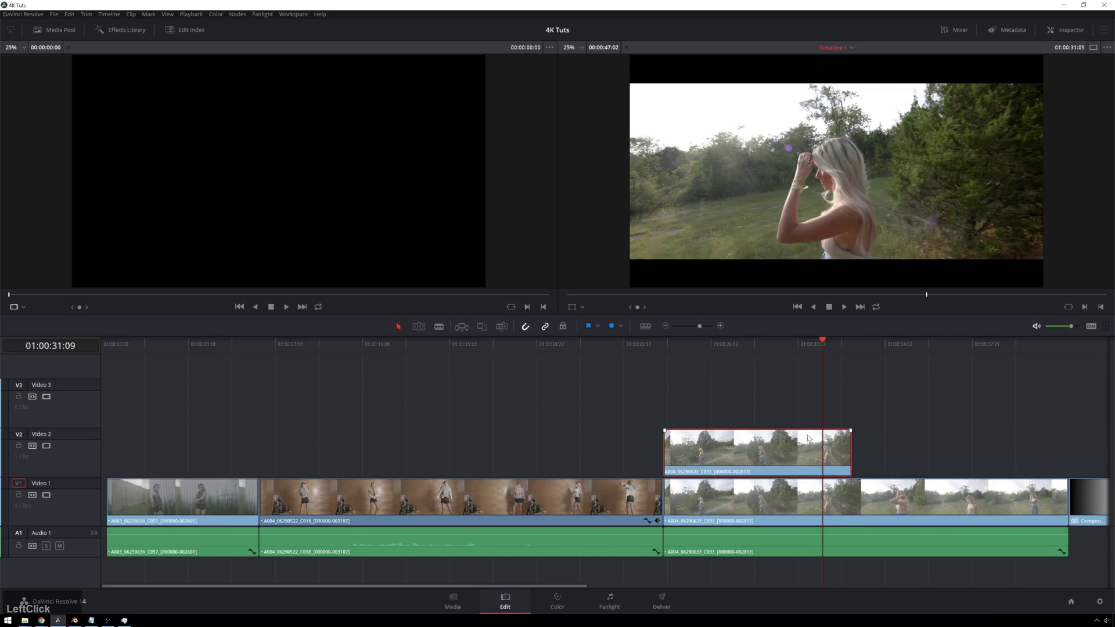
Apply the Edge Wipe video transition to the end of the Video 2 copy and select it.
{"action": "left_click", "coordinate": [125, 30]}
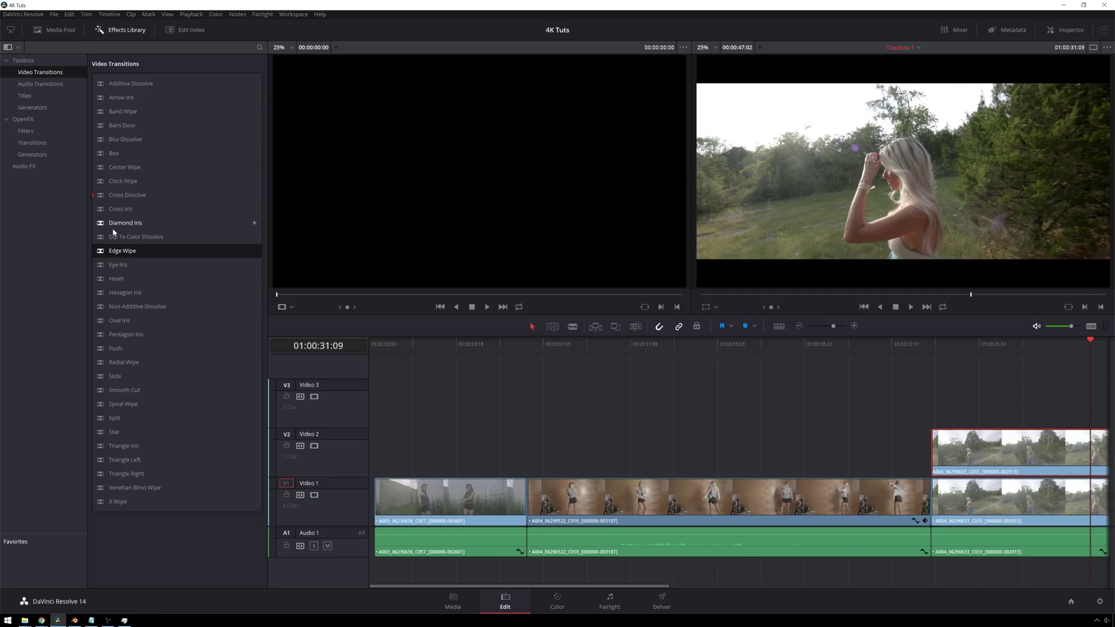
{"action": "scroll", "coordinate": [807, 406], "scroll_direction": "down", "scroll_amount": 1}
{"action": "scroll", "coordinate": [1047, 386], "scroll_direction": "down", "scroll_amount": 5}
{"action": "middle_click", "coordinate": [96, 265]}
{"action": "left_click", "coordinate": [122, 257]}
{"action": "left_click_drag", "start_coordinate": [675, 462], "coordinate": [657, 473]}
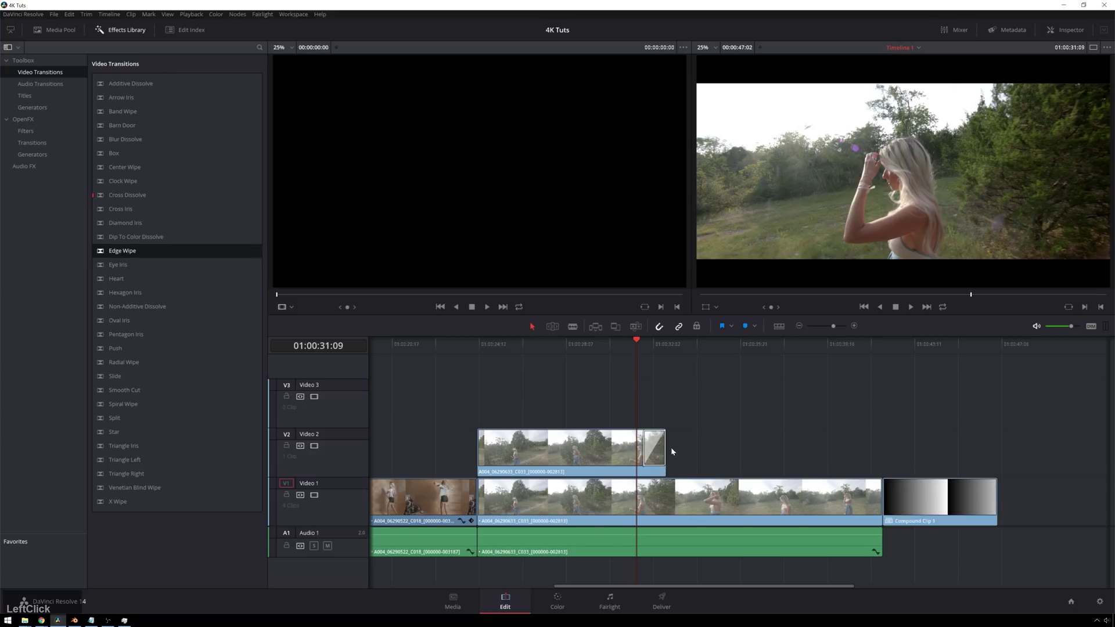
{"action": "left_click_drag", "start_coordinate": [634, 338], "coordinate": [654, 346]}
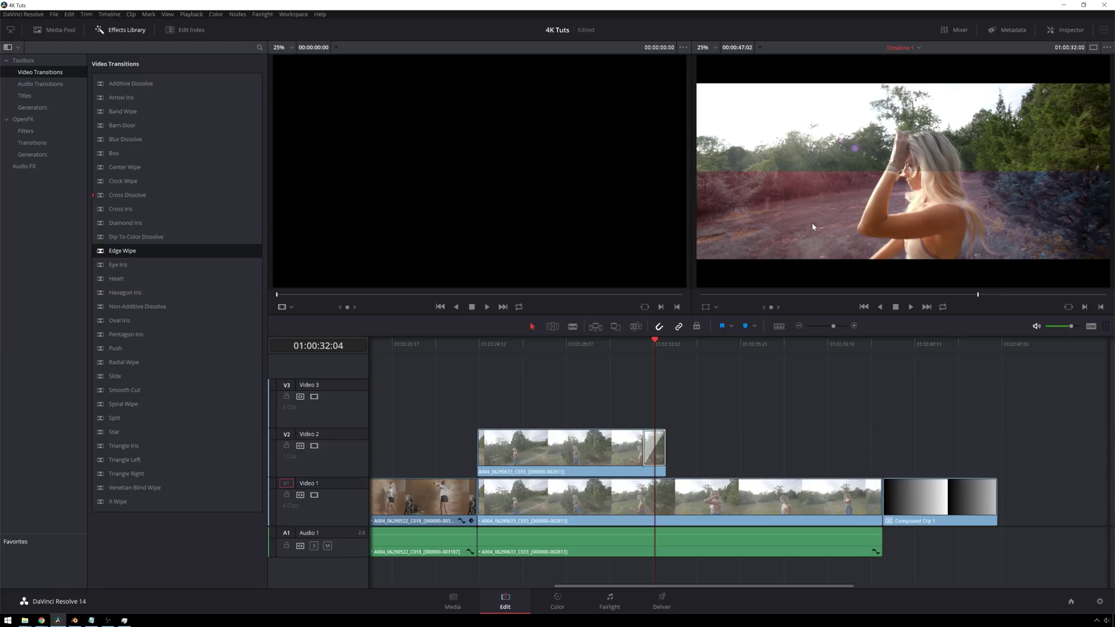
{"action": "left_click", "coordinate": [659, 451]}
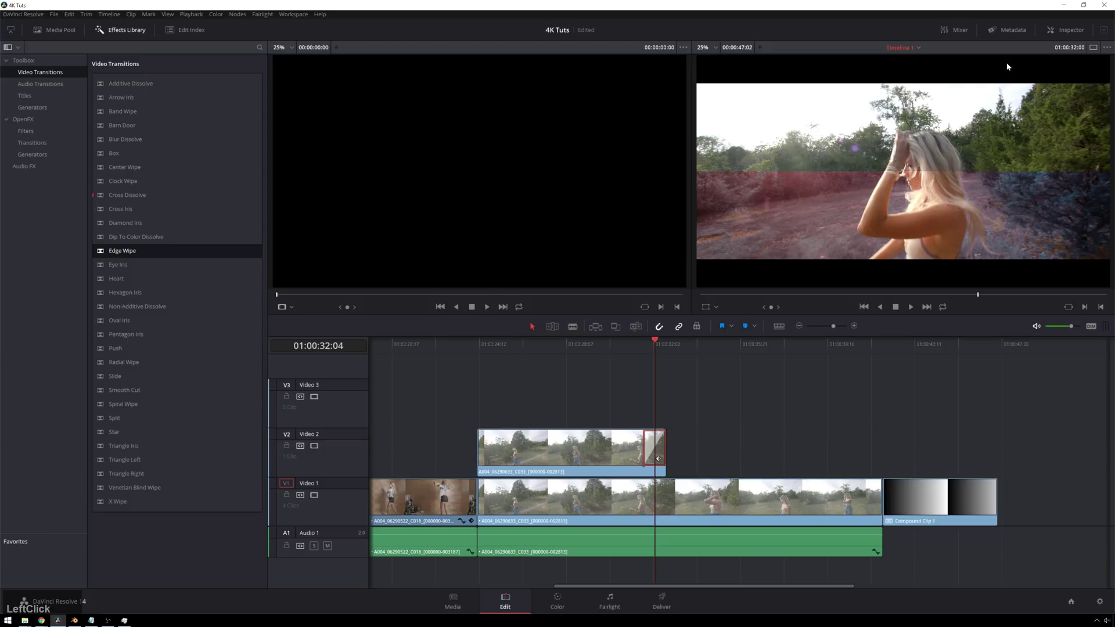
Set the Edge Wipe angle to 90° and preview the vertical wipe.
{"action": "left_click", "coordinate": [1066, 30]}
{"action": "left_click_drag", "start_coordinate": [1026, 250], "coordinate": [1017, 251]}
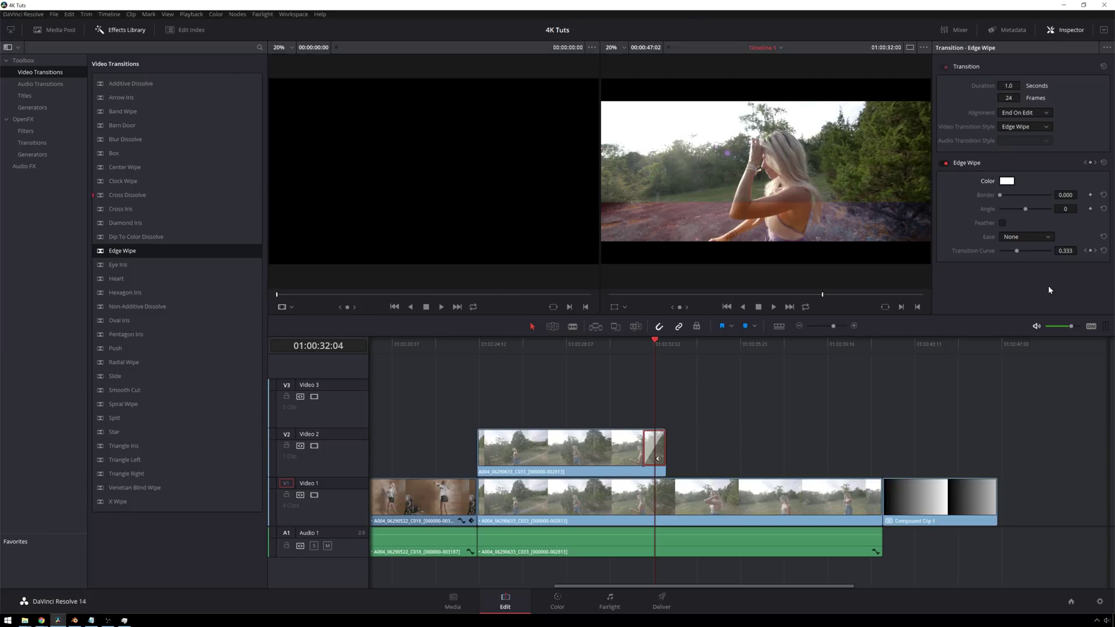
{"action": "left_click", "coordinate": [1064, 208]}
{"action": "type", "text": "90"}
{"action": "key", "text": "KP_Enter"}
{"action": "left_click", "coordinate": [657, 342]}
{"action": "left_click_drag", "start_coordinate": [656, 342], "coordinate": [661, 346]}
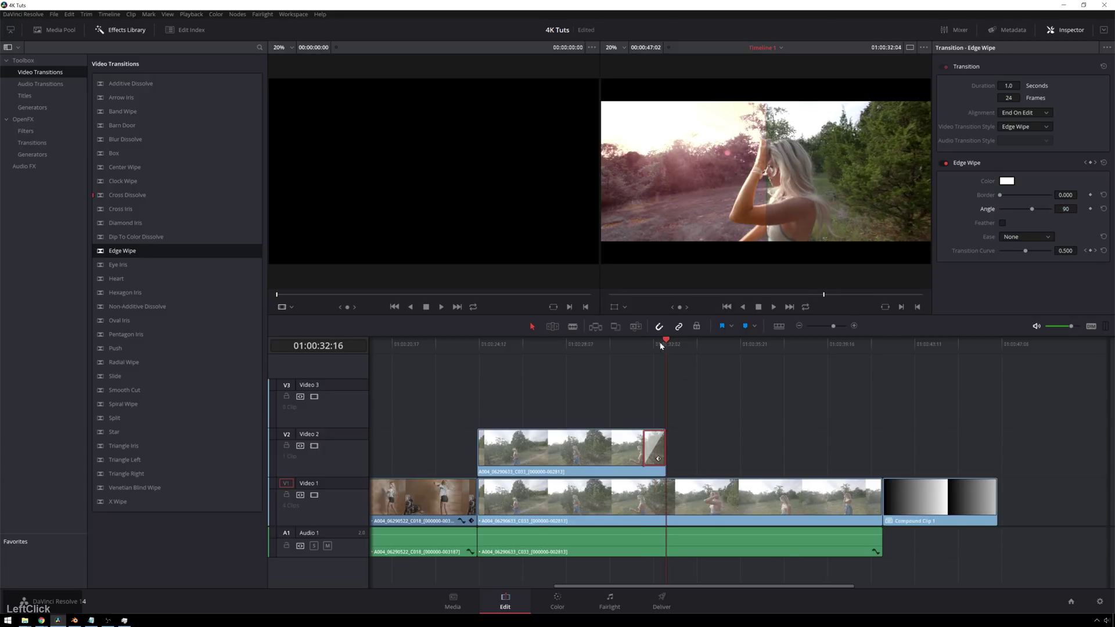
{"action": "left_click", "coordinate": [658, 345]}
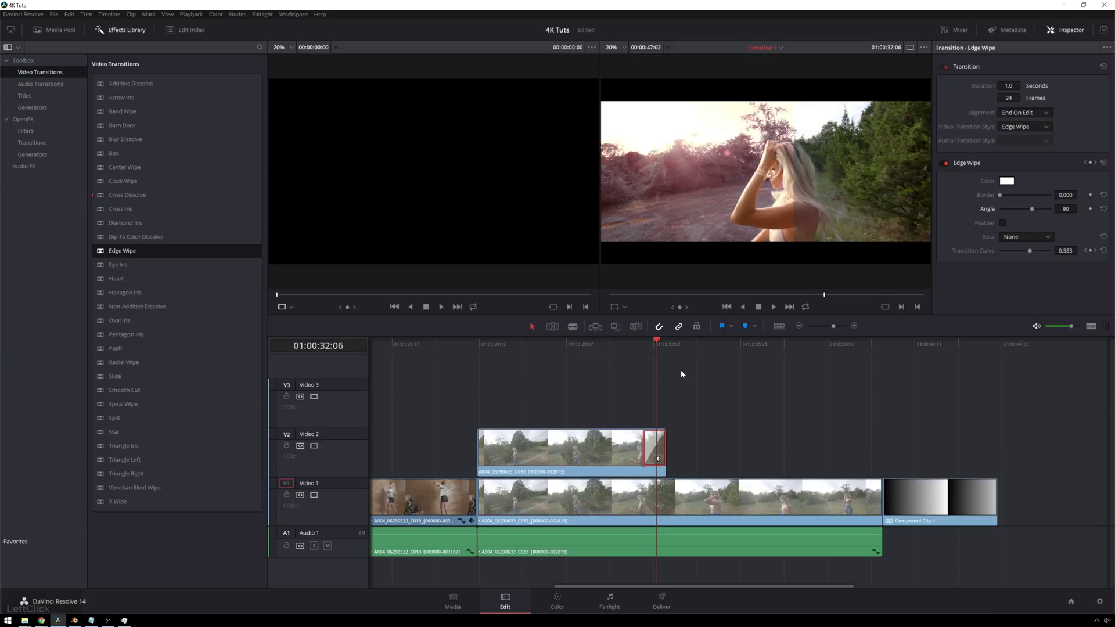
Give the wipe a 32.540 white border with feathering turned off.
{"action": "left_click", "coordinate": [1000, 196]}
{"action": "left_click_drag", "start_coordinate": [1000, 198], "coordinate": [1001, 198]}
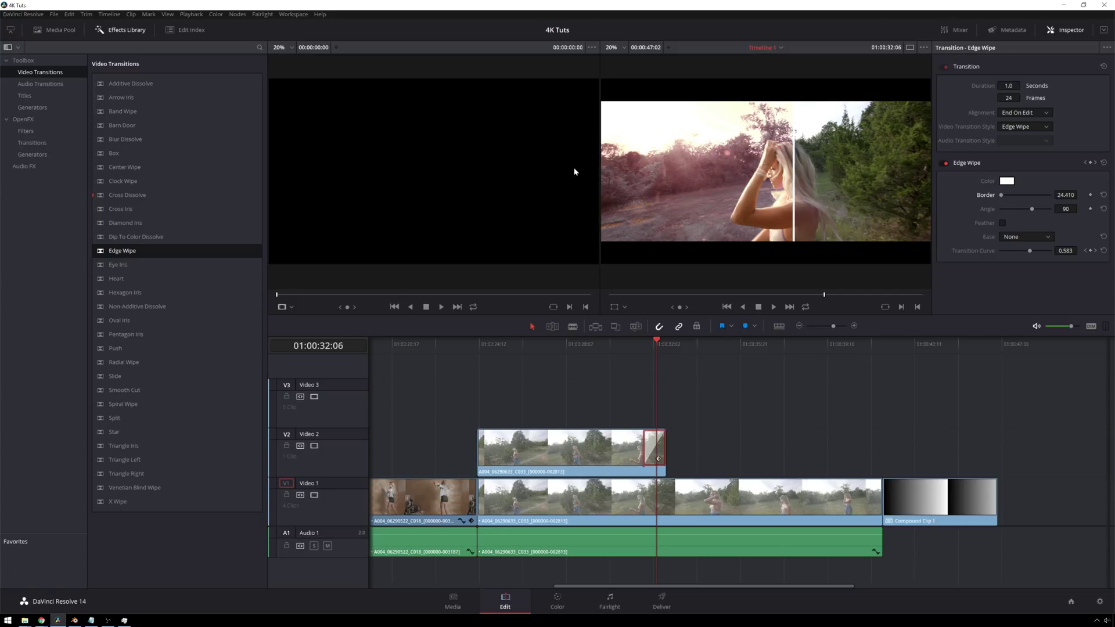
{"action": "left_click", "coordinate": [1023, 237]}
{"action": "left_click", "coordinate": [961, 235]}
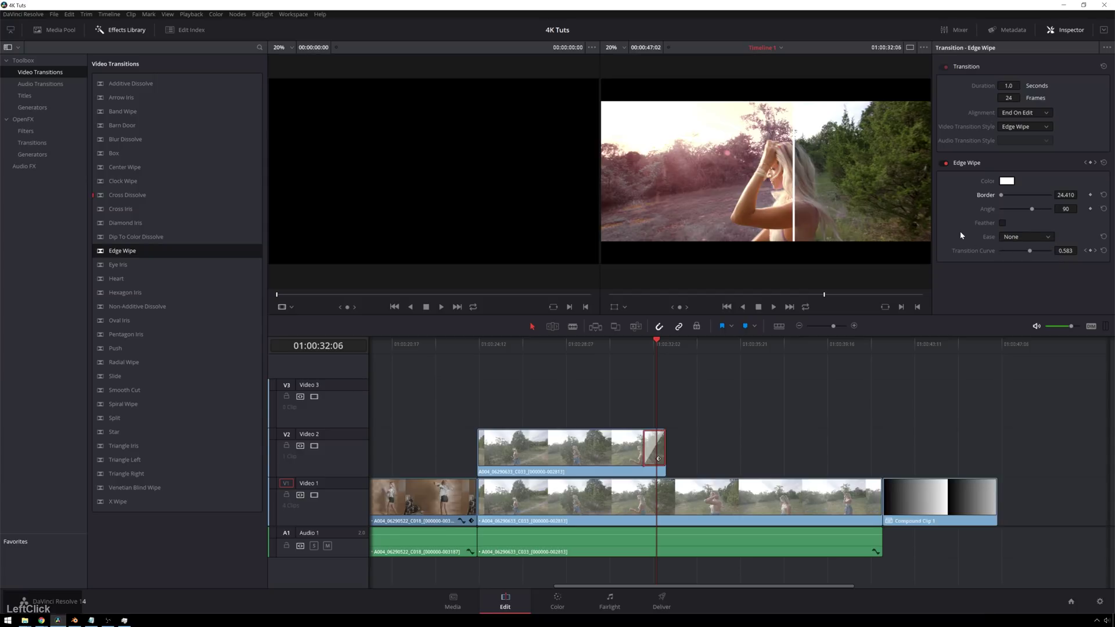
{"action": "left_click", "coordinate": [1002, 223]}
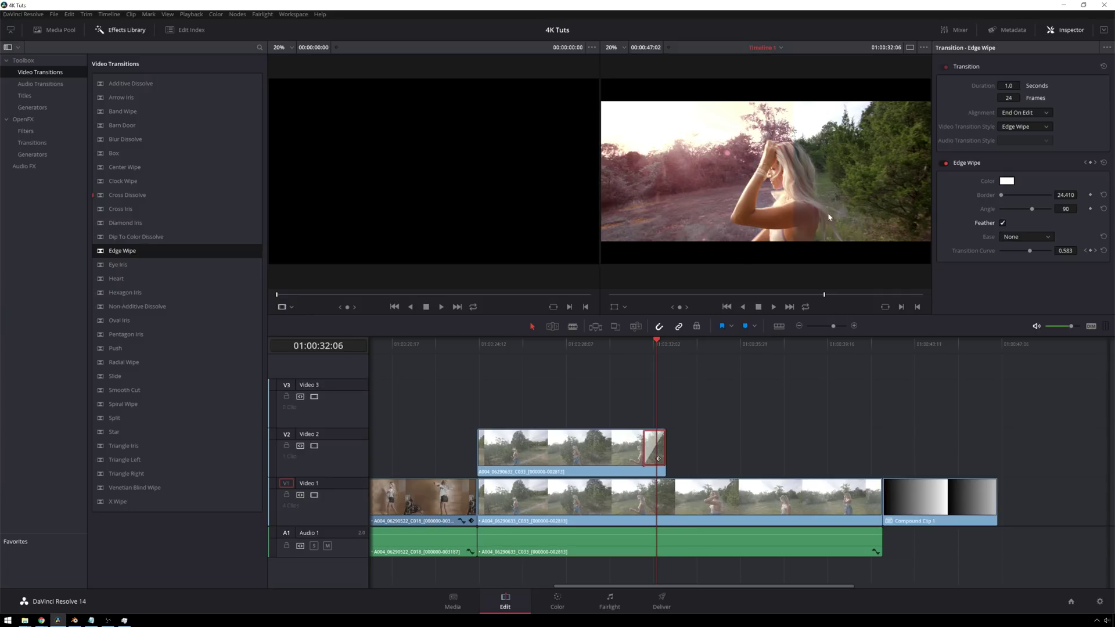
{"action": "left_click_drag", "start_coordinate": [1000, 194], "coordinate": [1019, 195]}
{"action": "left_click", "coordinate": [1002, 223]}
{"action": "left_click", "coordinate": [1019, 198]}
{"action": "left_click_drag", "start_coordinate": [1019, 199], "coordinate": [1002, 197]}
{"action": "left_click_drag", "start_coordinate": [653, 341], "coordinate": [658, 341]}
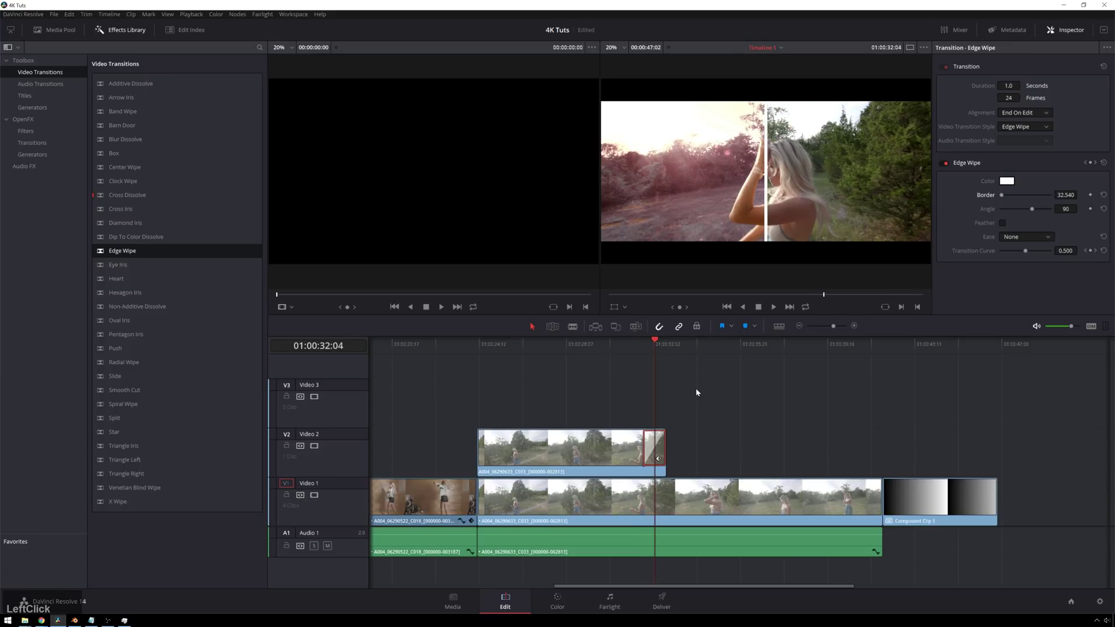
Add a Text title on Video 3, stretched to match the Video 2 copy, and select it.
{"action": "left_click", "coordinate": [727, 429]}
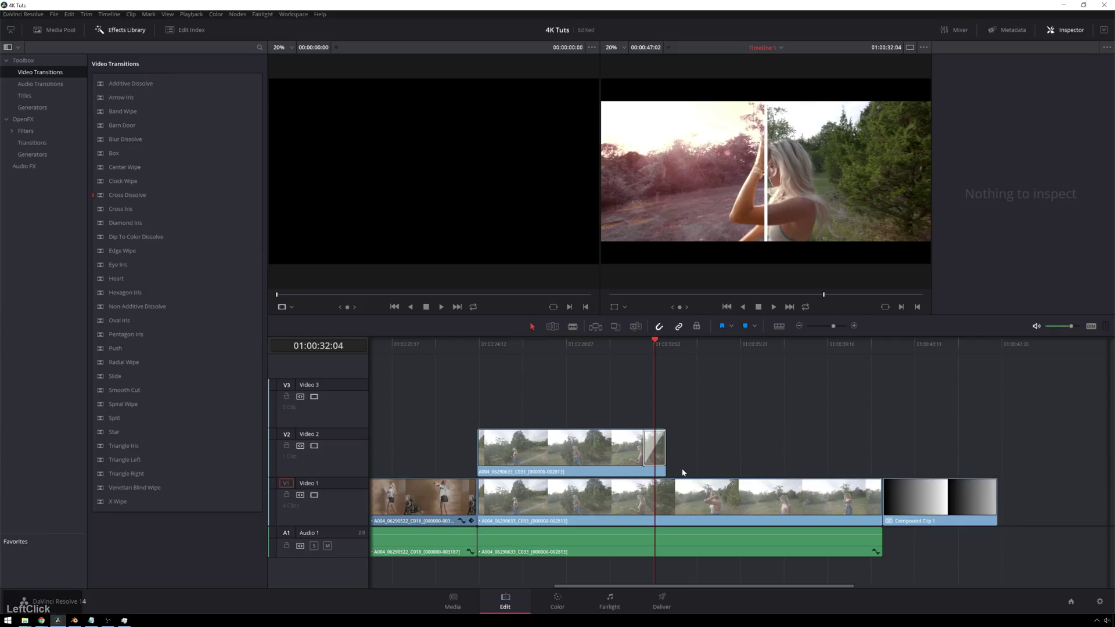
{"action": "left_click", "coordinate": [23, 94]}
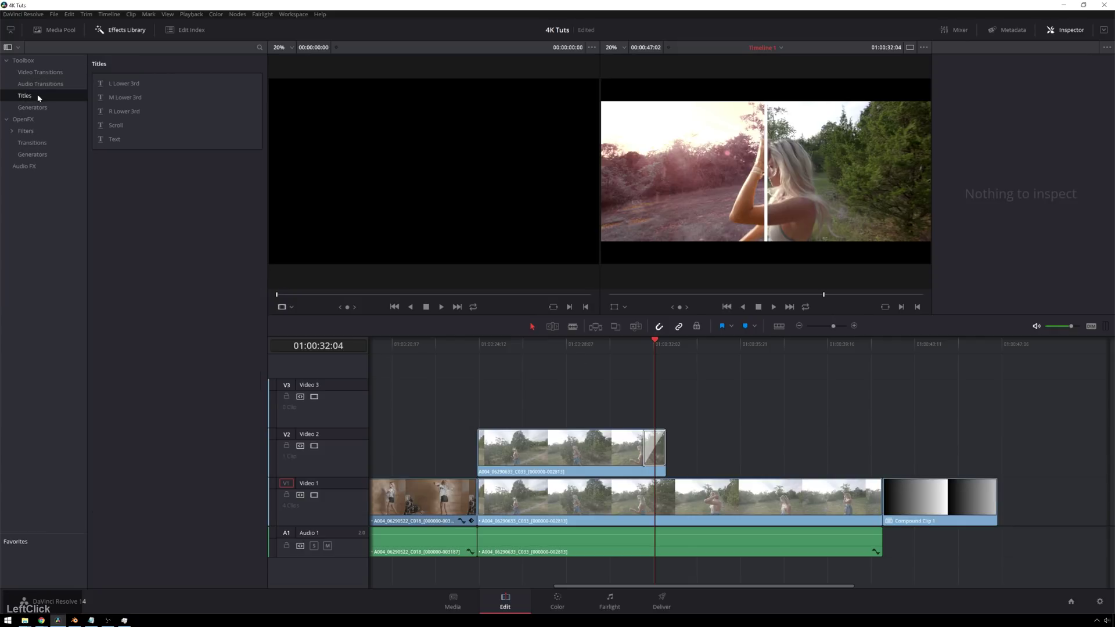
{"action": "left_click_drag", "start_coordinate": [119, 139], "coordinate": [482, 408]}
{"action": "left_click", "coordinate": [590, 342]}
{"action": "left_click_drag", "start_coordinate": [588, 334], "coordinate": [563, 349]}
{"action": "left_click_drag", "start_coordinate": [592, 410], "coordinate": [665, 413]}
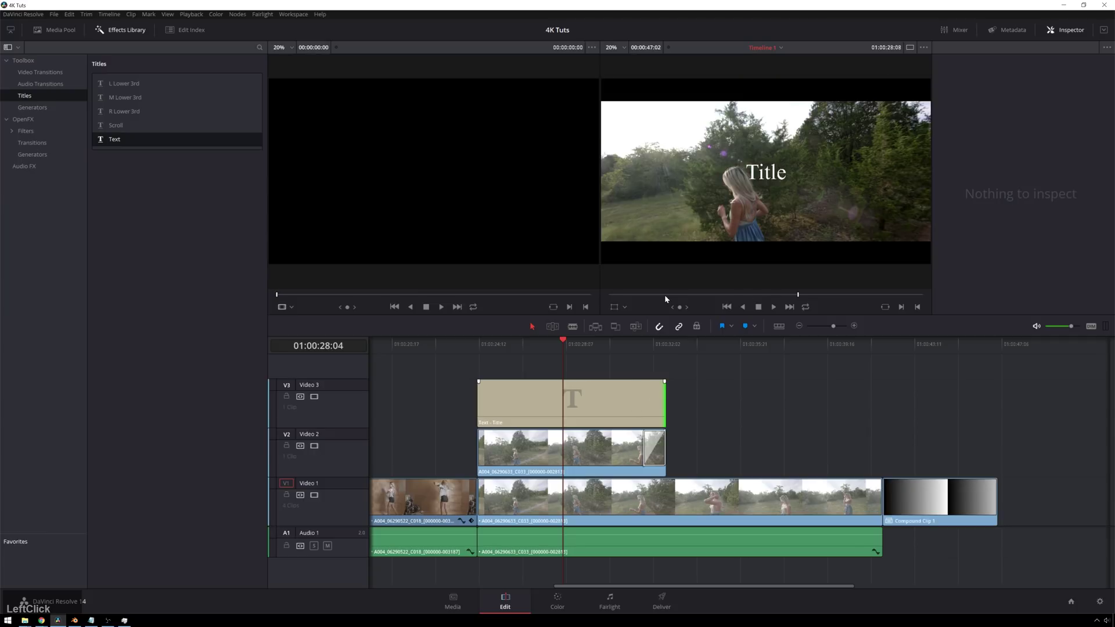
{"action": "left_click", "coordinate": [588, 395]}
Replace the title text with 'Before' and set the font to Gotham Black.
{"action": "left_click", "coordinate": [993, 126]}
{"action": "key", "text": "ctrl+a"}
{"action": "type", "text": "Before"}
{"action": "key", "text": "Return"}
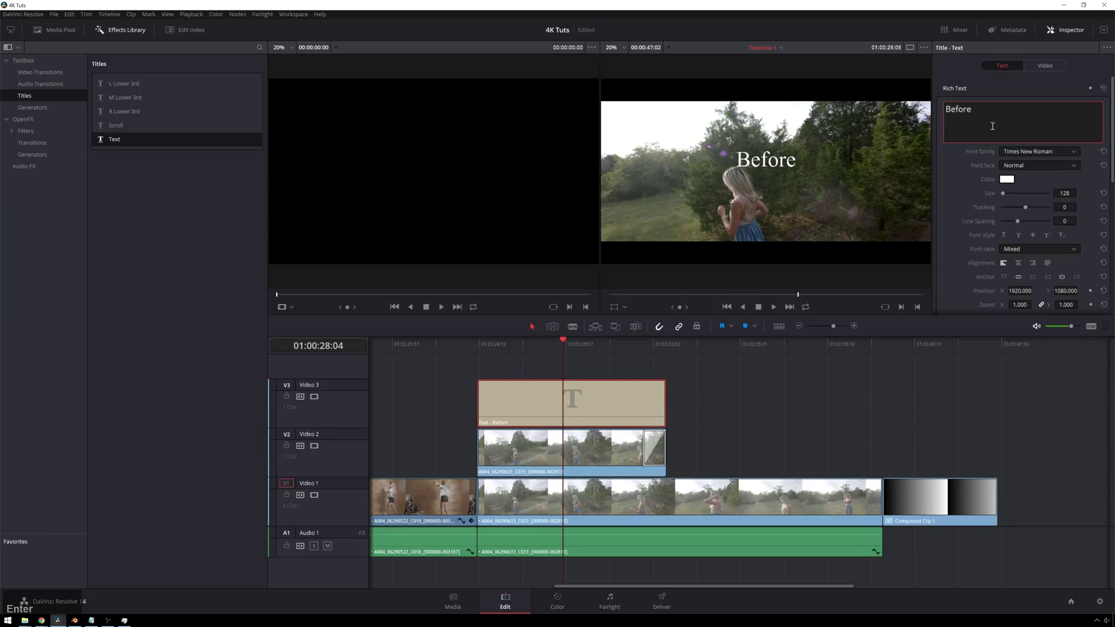
{"action": "key", "text": "BackSpace"}
{"action": "left_click", "coordinate": [1029, 152]}
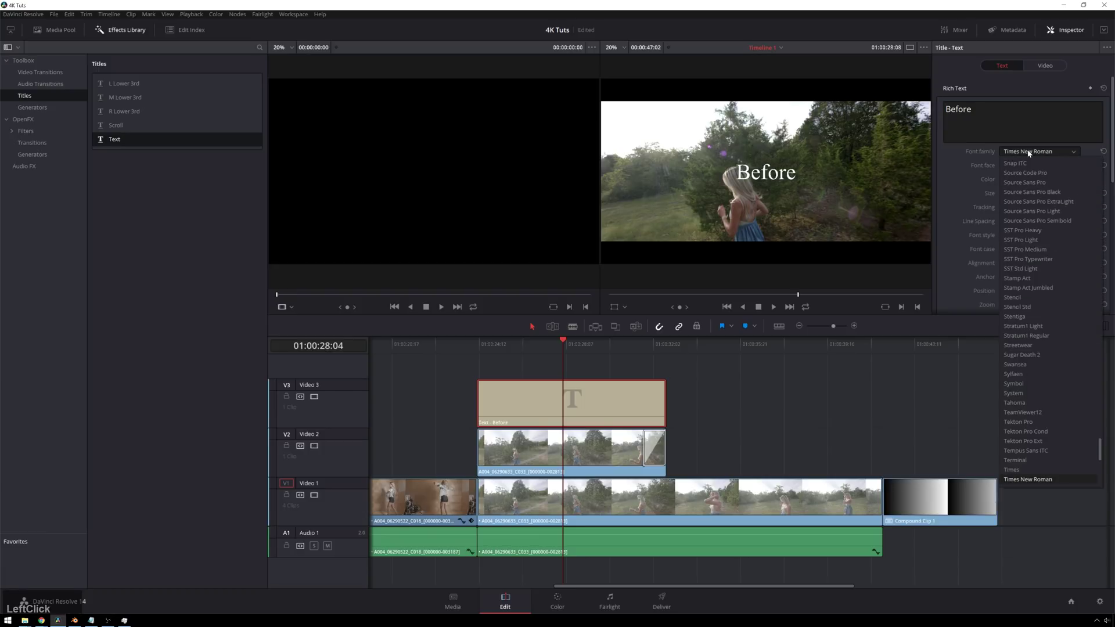
{"action": "type", "text": "goth"}
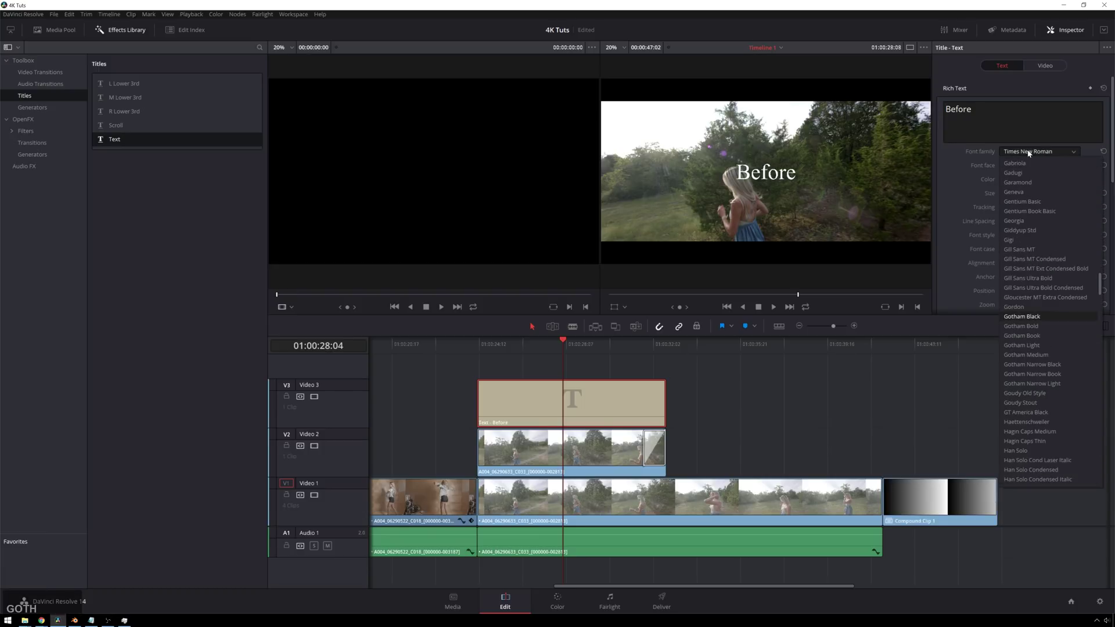
{"action": "key", "text": "Return"}
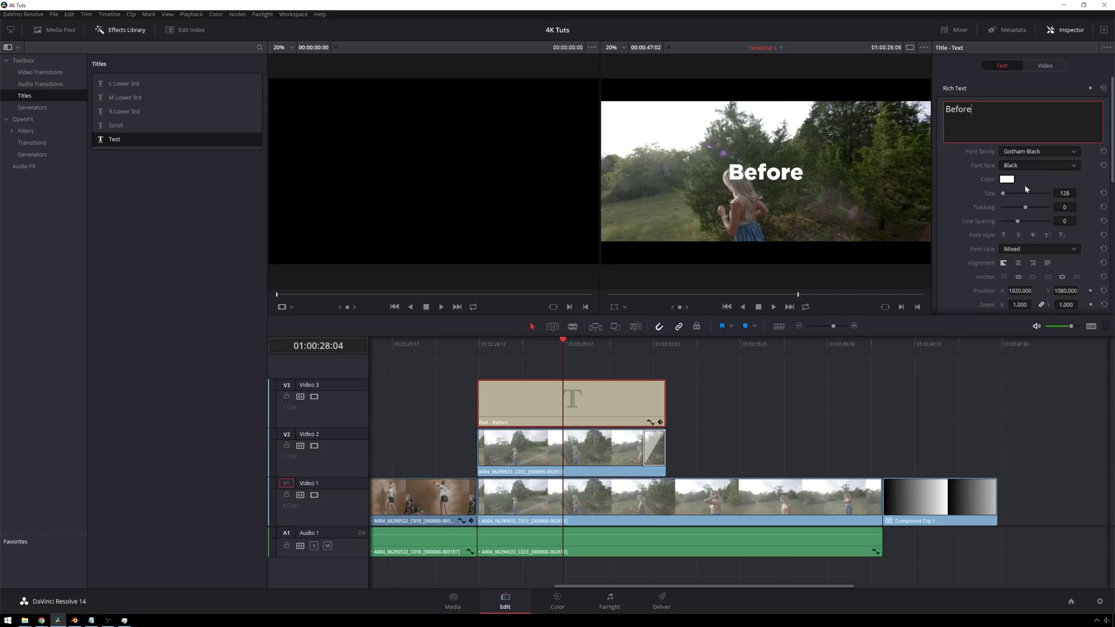
Move the title to the lower-left of the frame, position 803, 479.
{"action": "scroll", "coordinate": [967, 215], "scroll_direction": "down", "scroll_amount": 3}
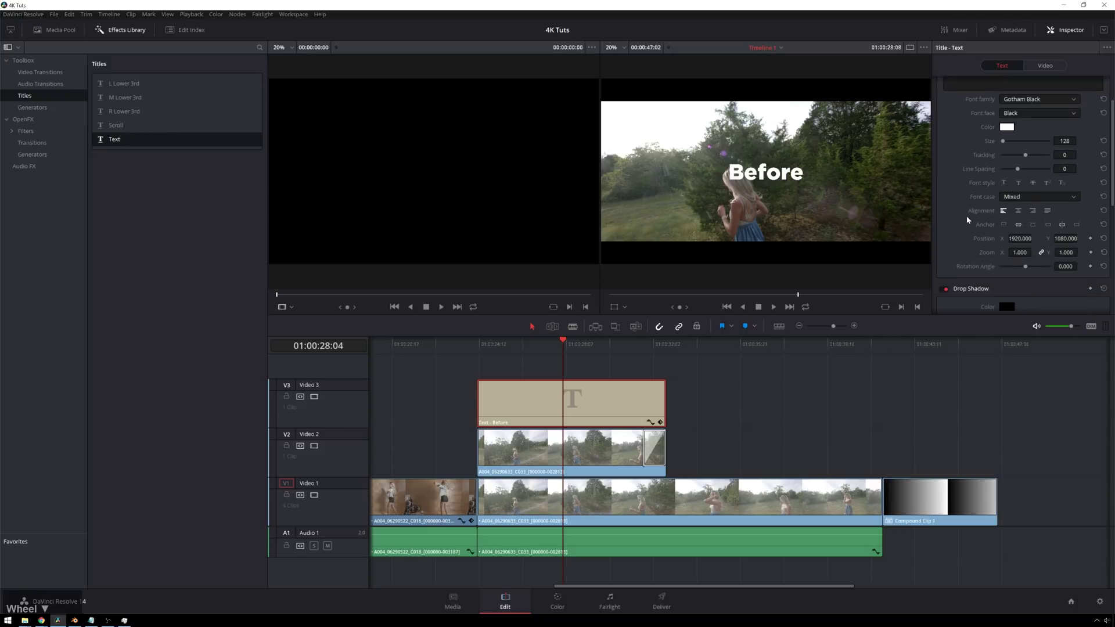
{"action": "left_click_drag", "start_coordinate": [1023, 213], "coordinate": [907, 213]}
{"action": "left_click_drag", "start_coordinate": [1069, 219], "coordinate": [1005, 220]}
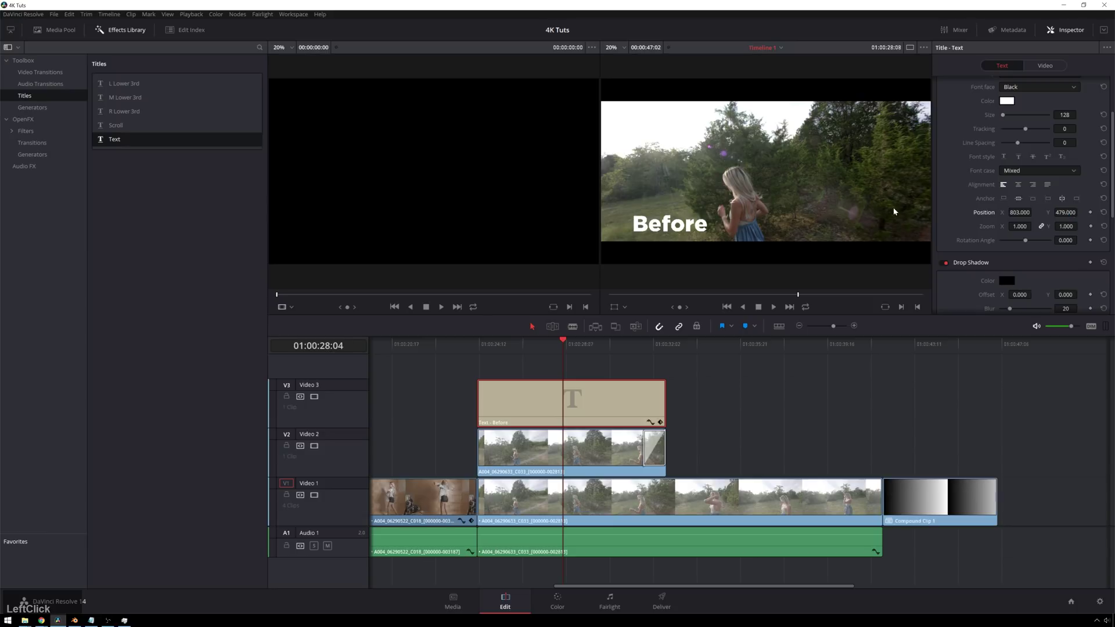
Retype the title text as 'BEFORE' in capitals.
{"action": "scroll", "coordinate": [1016, 145], "scroll_direction": "up", "scroll_amount": 3}
{"action": "double_click", "coordinate": [972, 110]}
{"action": "type", "text": "BEFORE"}
{"action": "left_click", "coordinate": [1047, 144]}
Set the title to Gotham Light, size 100, and shift it left to X 706.
{"action": "left_click", "coordinate": [1044, 165]}
{"action": "left_click", "coordinate": [1039, 152]}
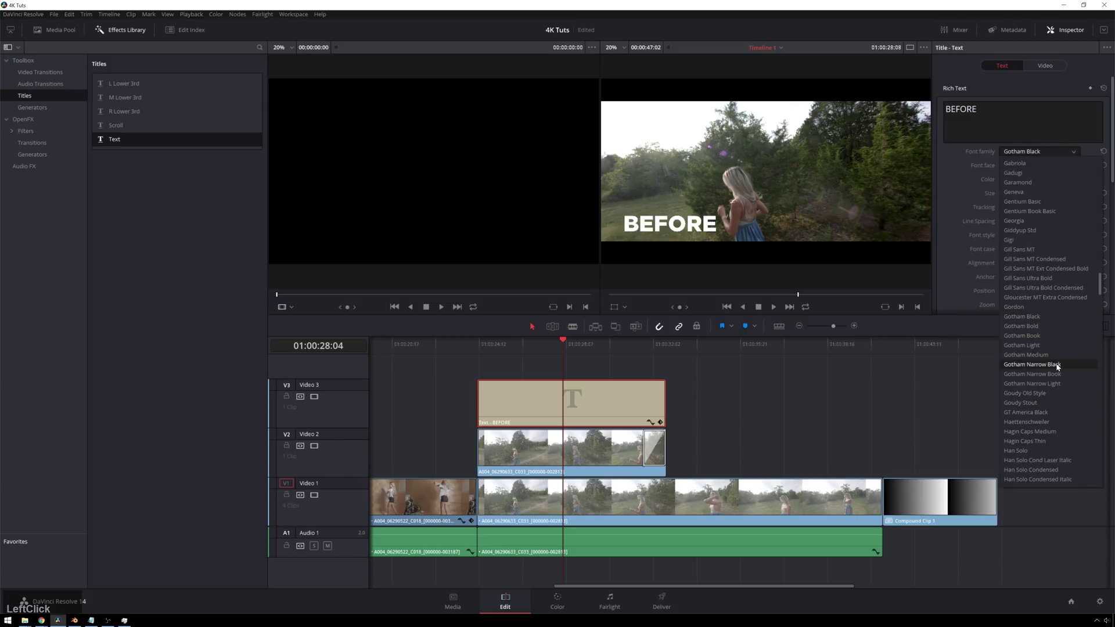
{"action": "left_click", "coordinate": [1048, 344]}
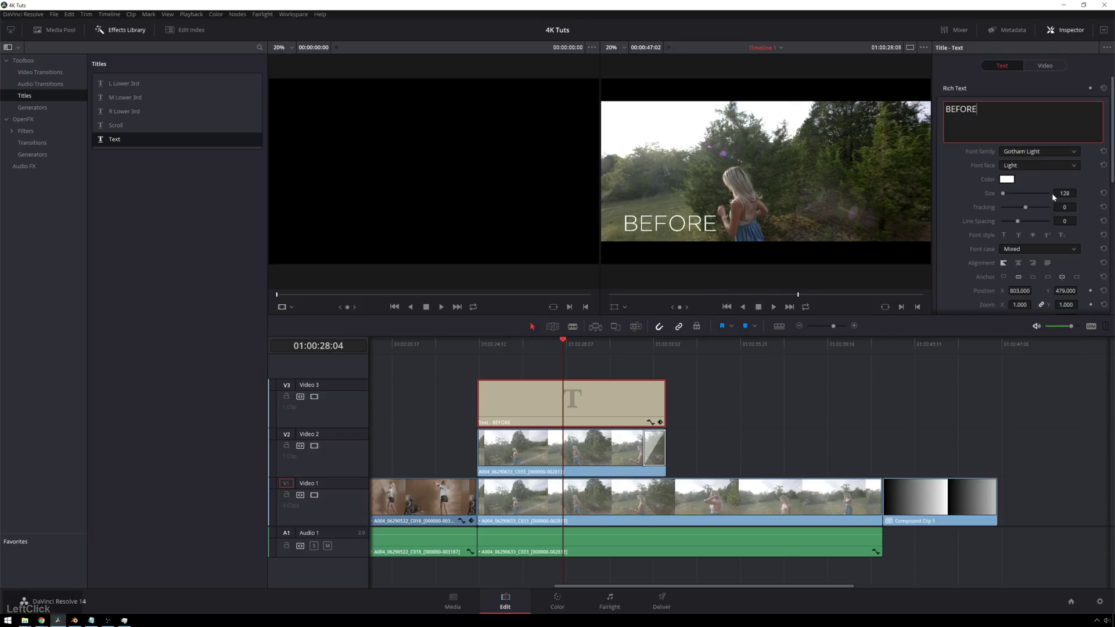
{"action": "left_click", "coordinate": [1066, 200]}
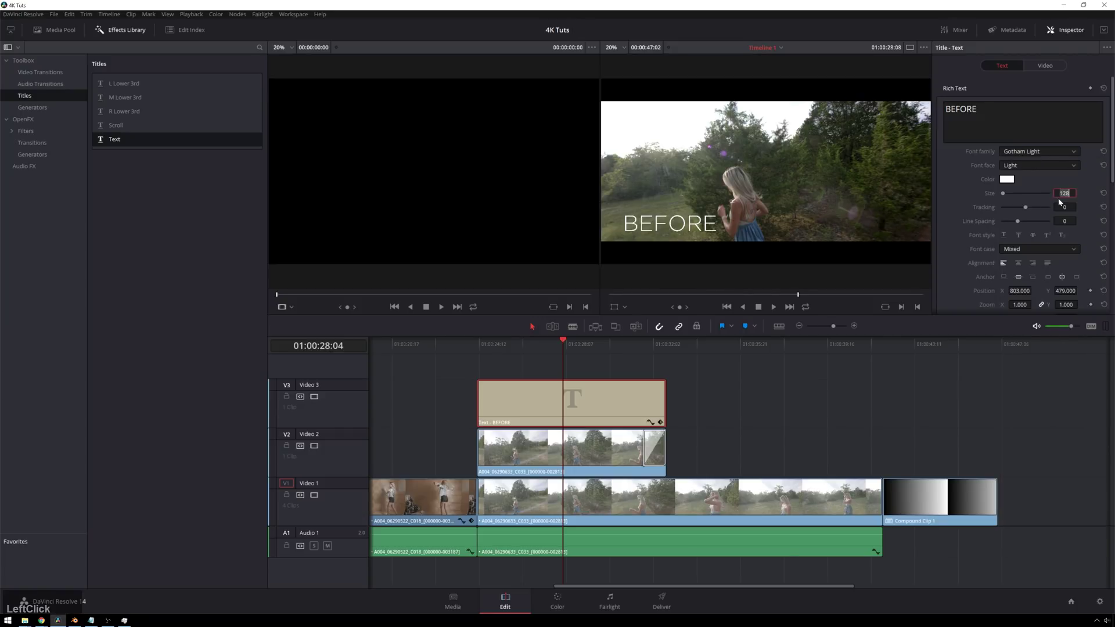
{"action": "type", "text": "100"}
{"action": "key", "text": "Return"}
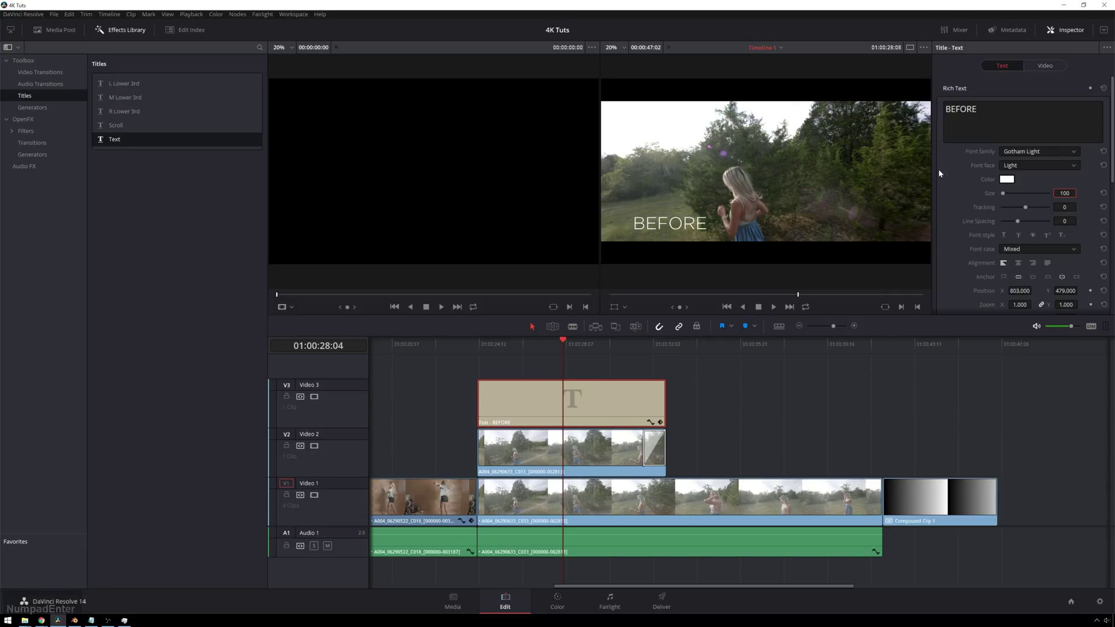
{"action": "scroll", "coordinate": [938, 242], "scroll_direction": "down", "scroll_amount": 2}
{"action": "left_click_drag", "start_coordinate": [1006, 216], "coordinate": [960, 216]}
Copy the 90° Edge Wipe onto the end of the BEFORE title and step through to preview it.
{"action": "left_click", "coordinate": [812, 406]}
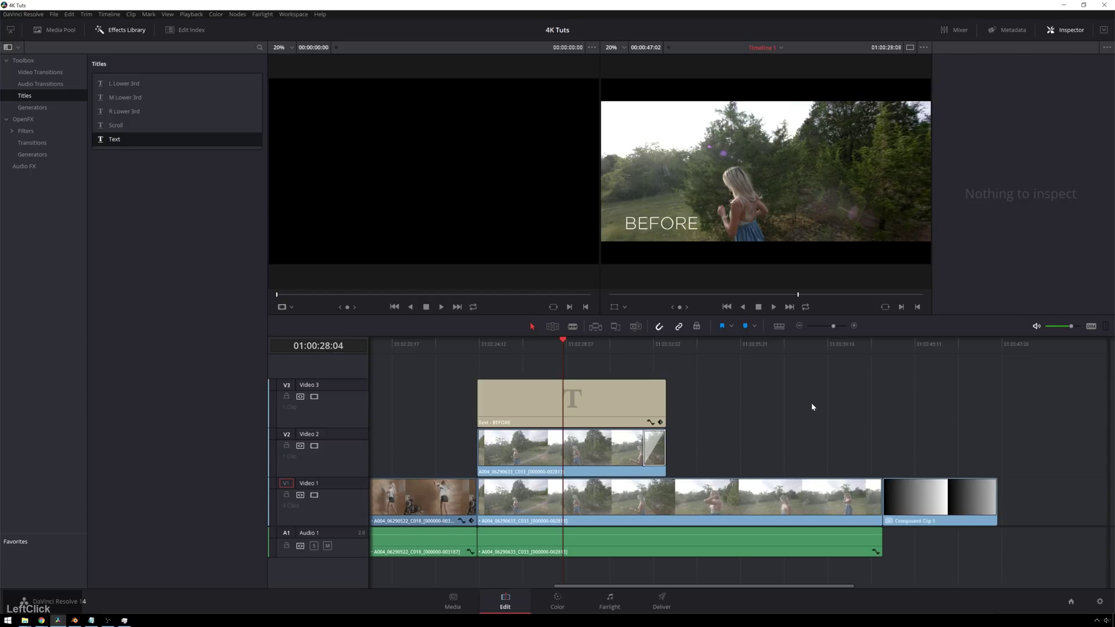
{"action": "left_click", "coordinate": [655, 448]}
{"action": "left_click_drag", "start_coordinate": [655, 448], "coordinate": [655, 400]}
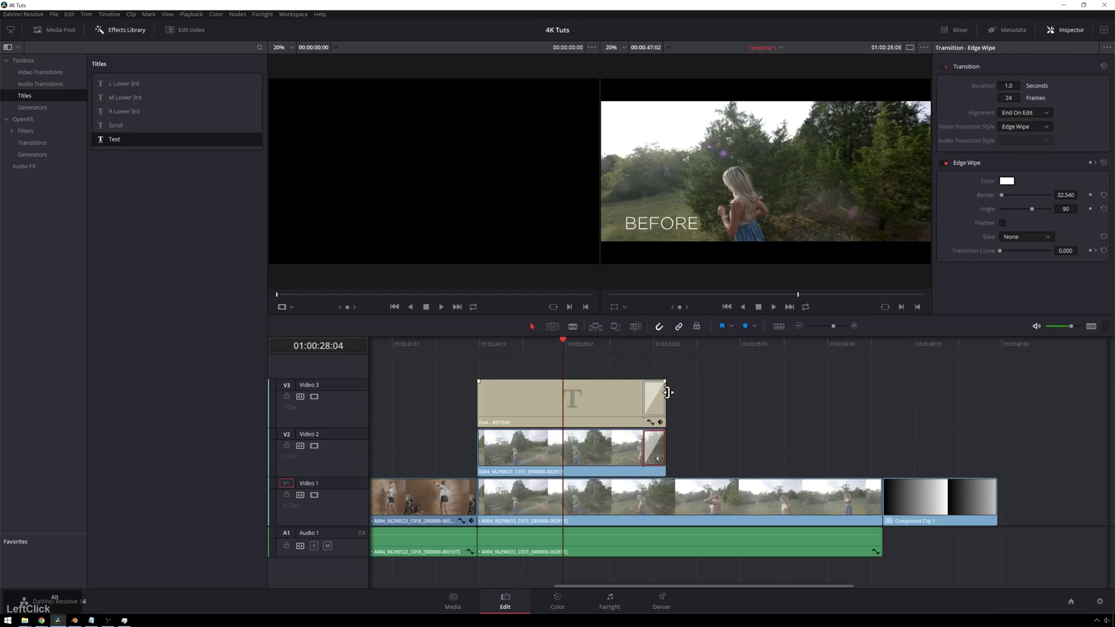
{"action": "left_click", "coordinate": [636, 351]}
{"action": "left_click_drag", "start_coordinate": [644, 351], "coordinate": [650, 347]}
{"action": "key", "text": "Right"}
{"action": "key", "text": "Right"}
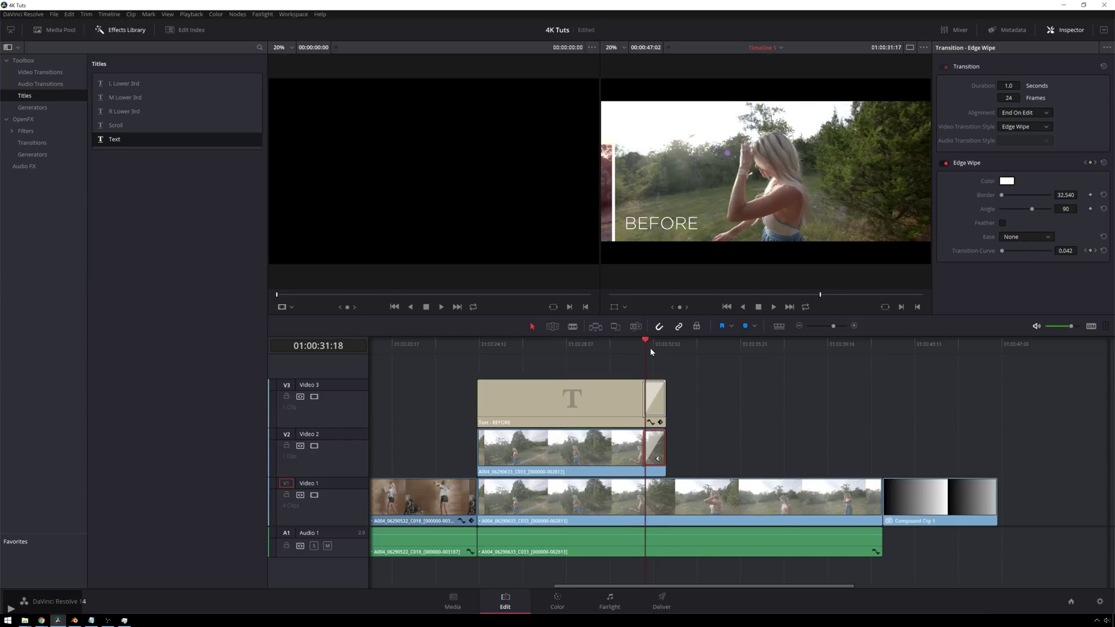
{"action": "key", "text": "Right"}
{"action": "key", "text": "Right"}
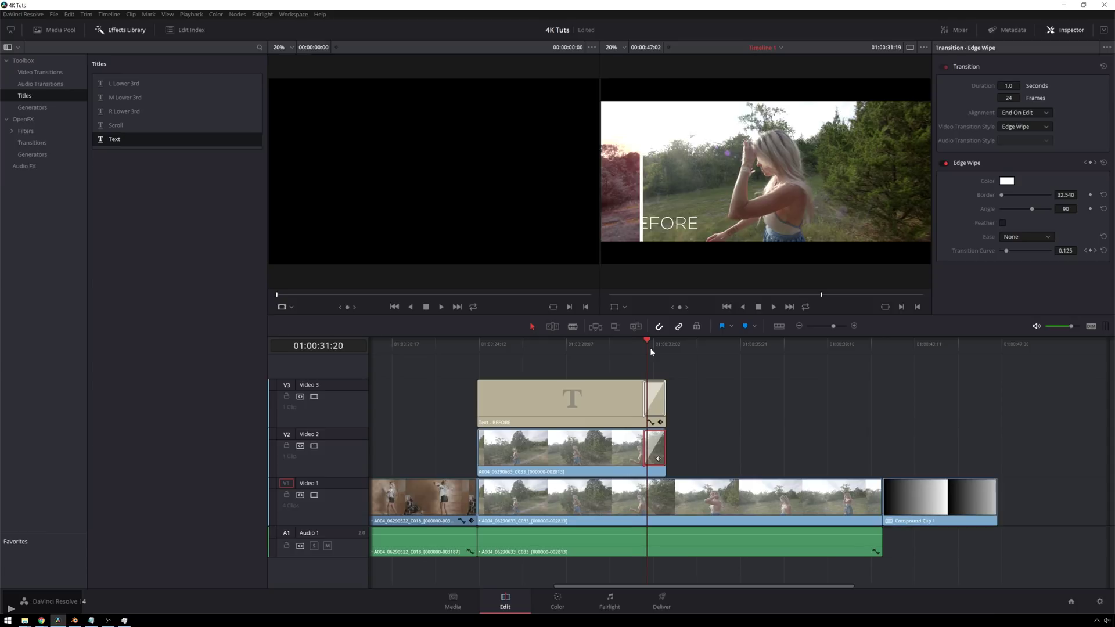
{"action": "key", "text": "Right"}
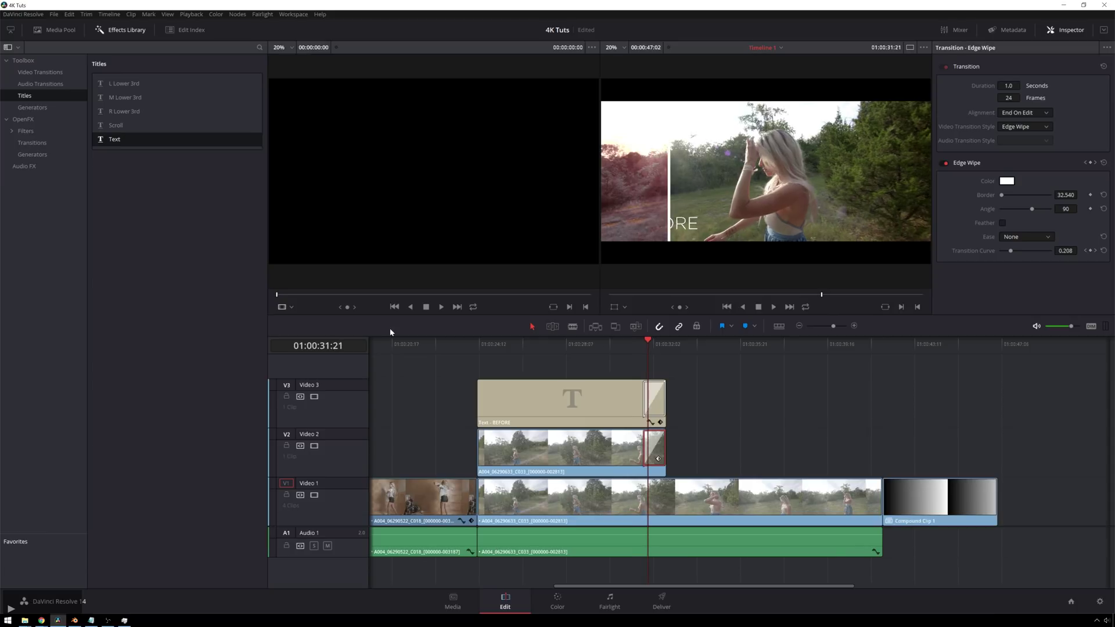
Raise the footage and BEFORE title a track, then copy the title to Video 2, stretched unwiped to the clip's end.
{"action": "left_click", "coordinate": [545, 449], "text": "alt"}
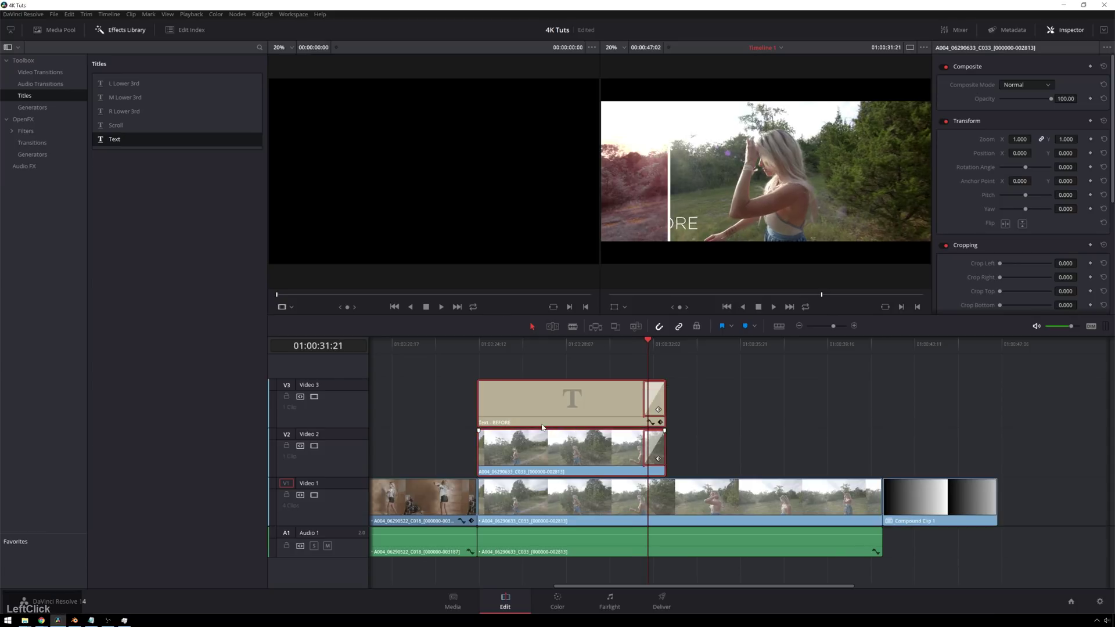
{"action": "left_click_drag", "start_coordinate": [543, 428], "coordinate": [552, 410]}
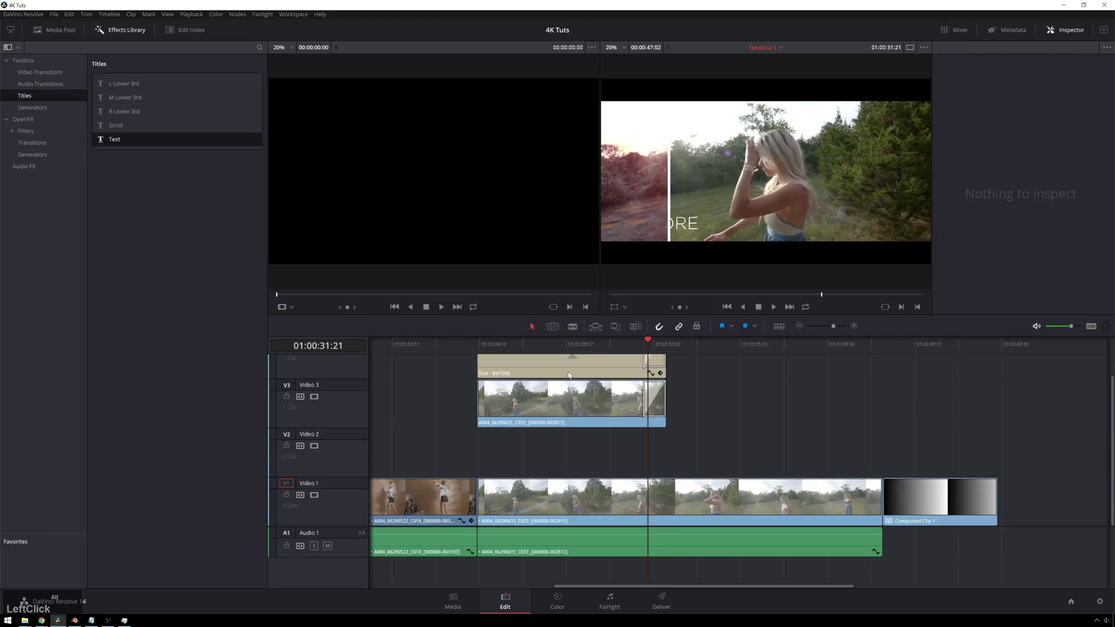
{"action": "left_click_drag", "start_coordinate": [574, 364], "coordinate": [575, 468]}
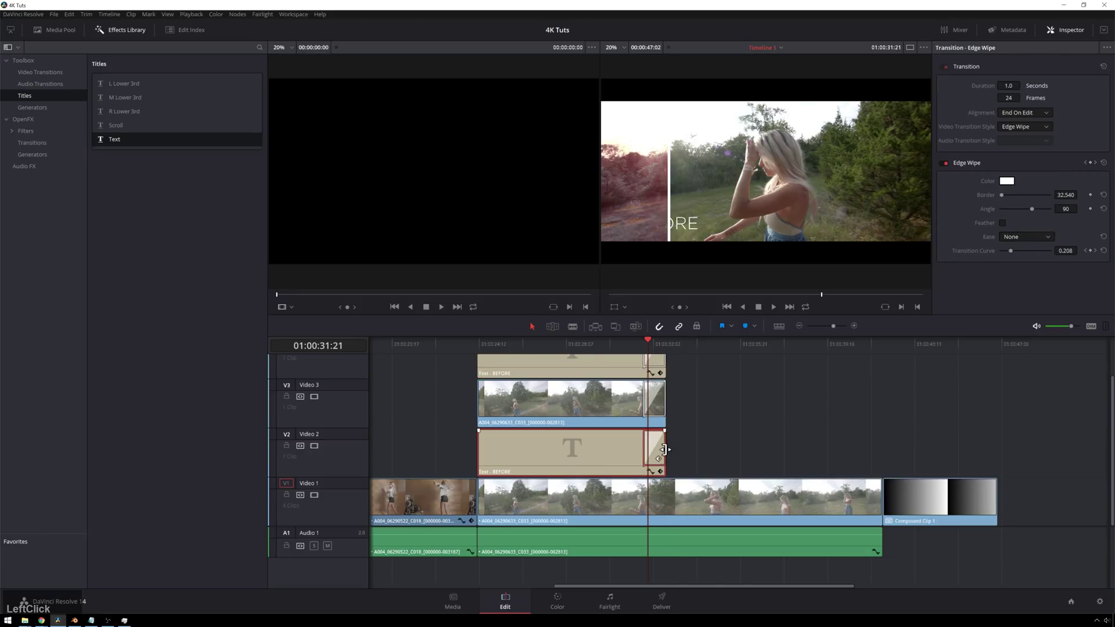
{"action": "left_click_drag", "start_coordinate": [666, 446], "coordinate": [881, 458]}
{"action": "left_click", "coordinate": [863, 457]}
{"action": "key", "text": "Delete"}
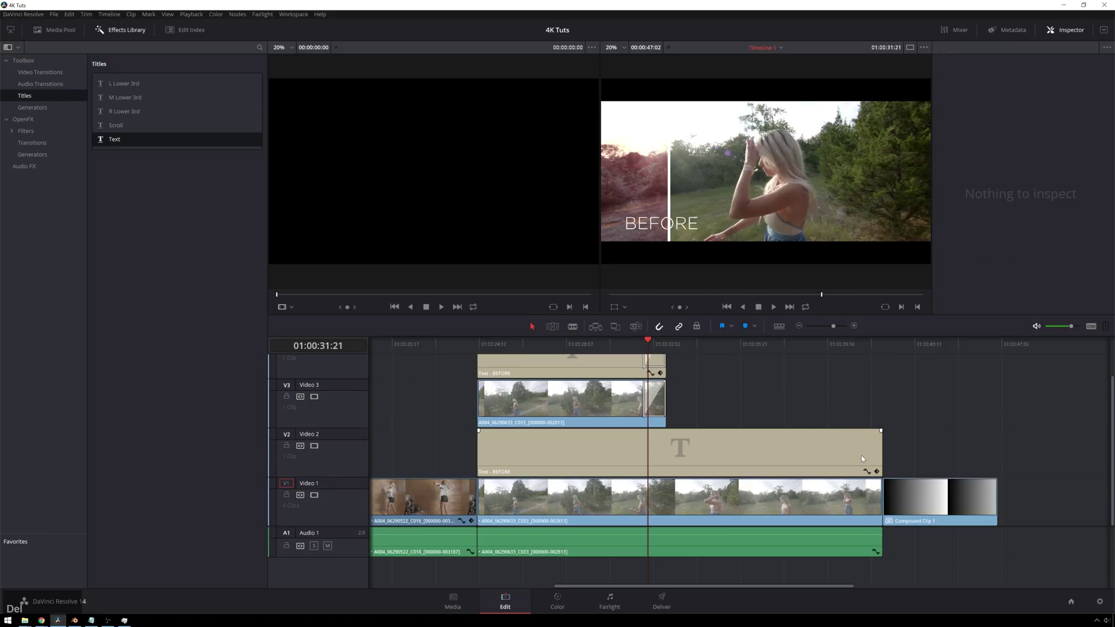
Retype the copied title's text from BEFORE to AFTER.
{"action": "left_click", "coordinate": [748, 337]}
{"action": "left_click", "coordinate": [750, 470]}
{"action": "left_click", "coordinate": [1049, 123]}
{"action": "key", "text": "ctrl+a"}
{"action": "type", "text": "AFTER"}
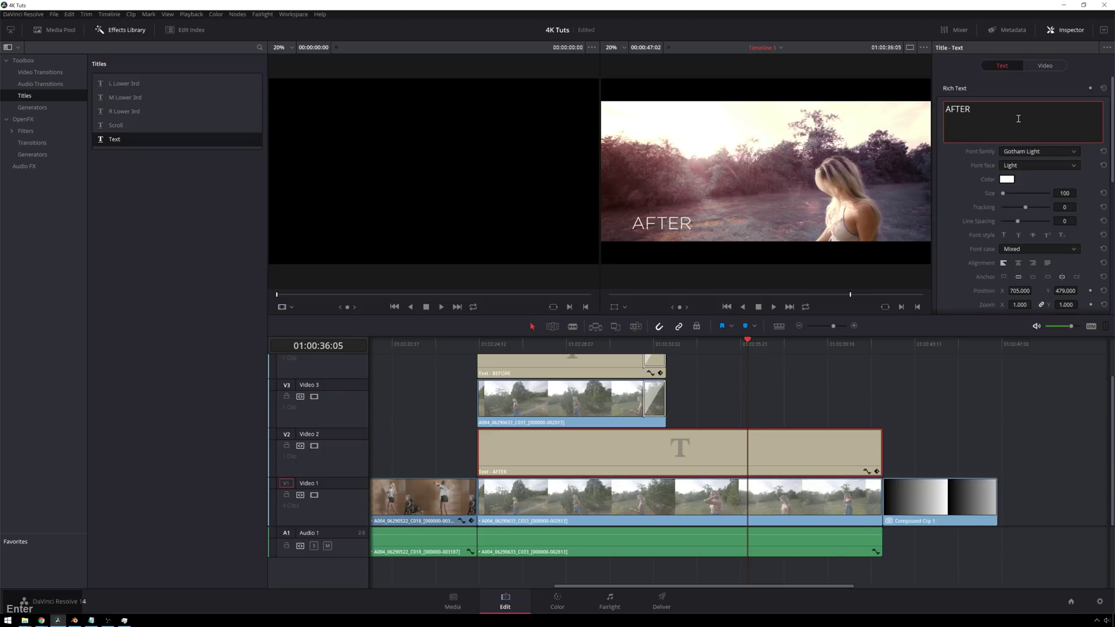
{"action": "left_click", "coordinate": [761, 404]}
{"action": "left_click", "coordinate": [652, 344]}
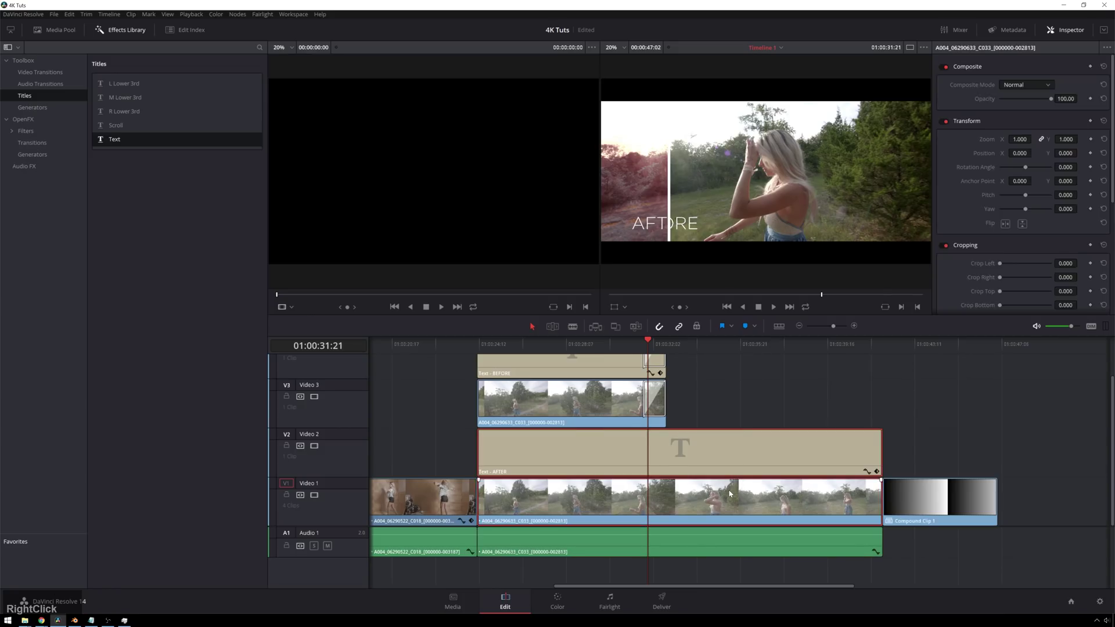
Combine the AFTER title and footage into a new compound clip.
{"action": "right_click", "coordinate": [729, 490]}
{"action": "left_click", "coordinate": [788, 165]}
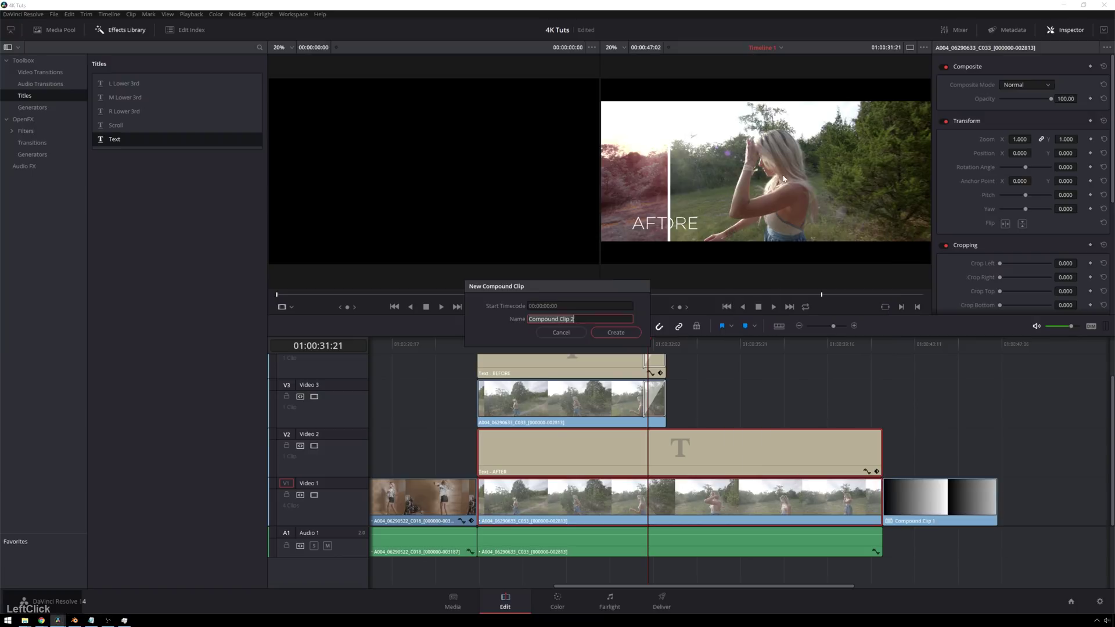
{"action": "left_click", "coordinate": [616, 333]}
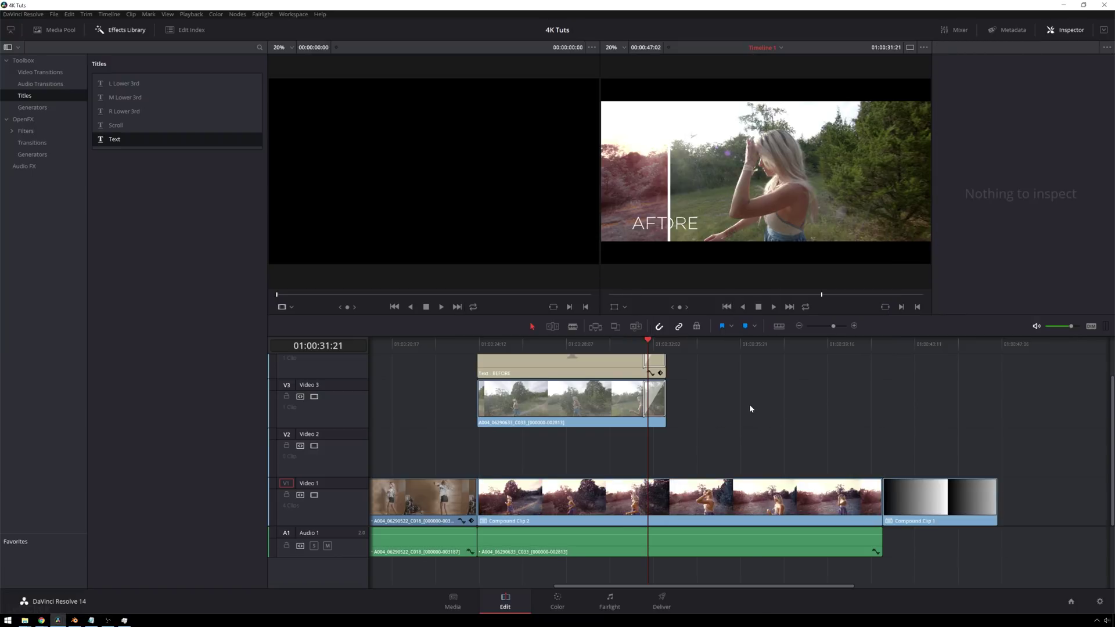
Undo the compound clip and save the project as '4K Tuts copy'.
{"action": "key", "text": "ctrl+z"}
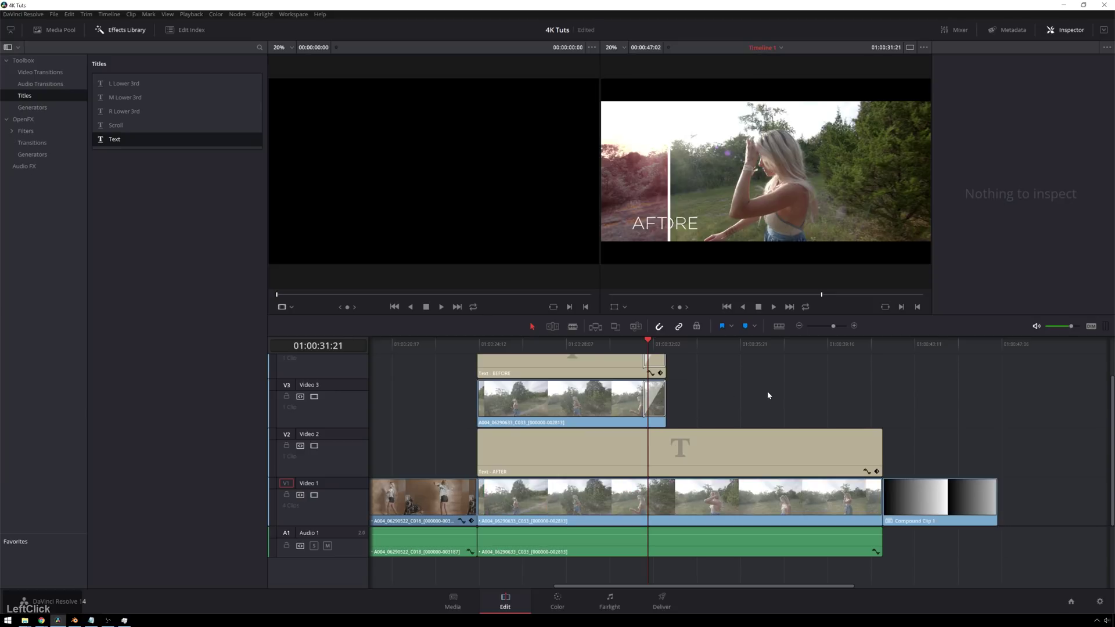
{"action": "key", "text": "ctrl+shift+s"}
{"action": "key", "text": "Return"}
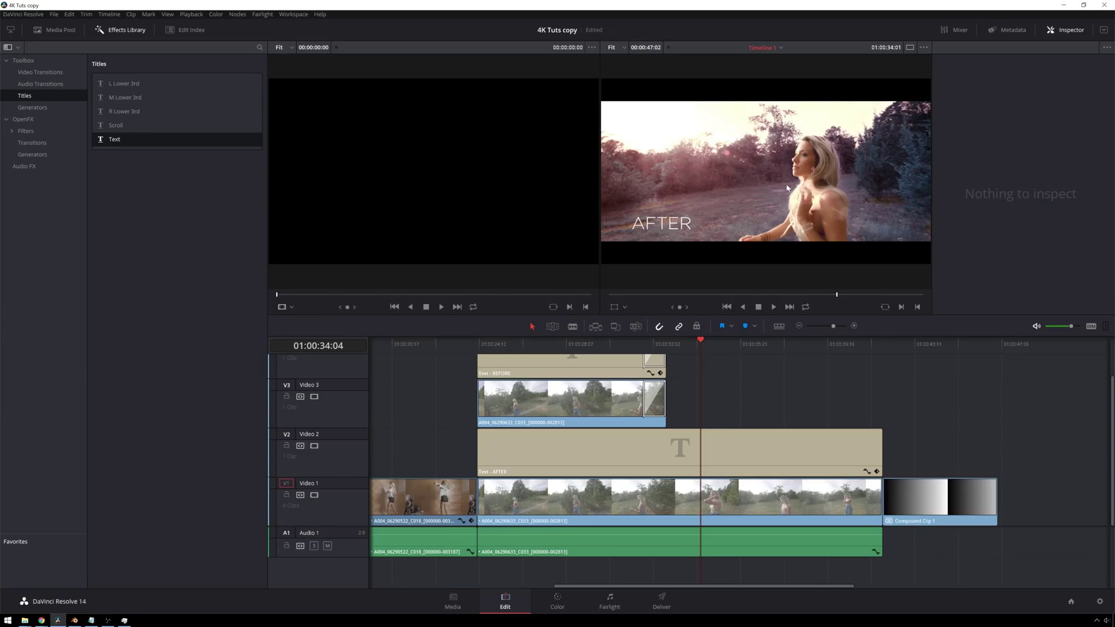
{"action": "left_click", "coordinate": [768, 397]}
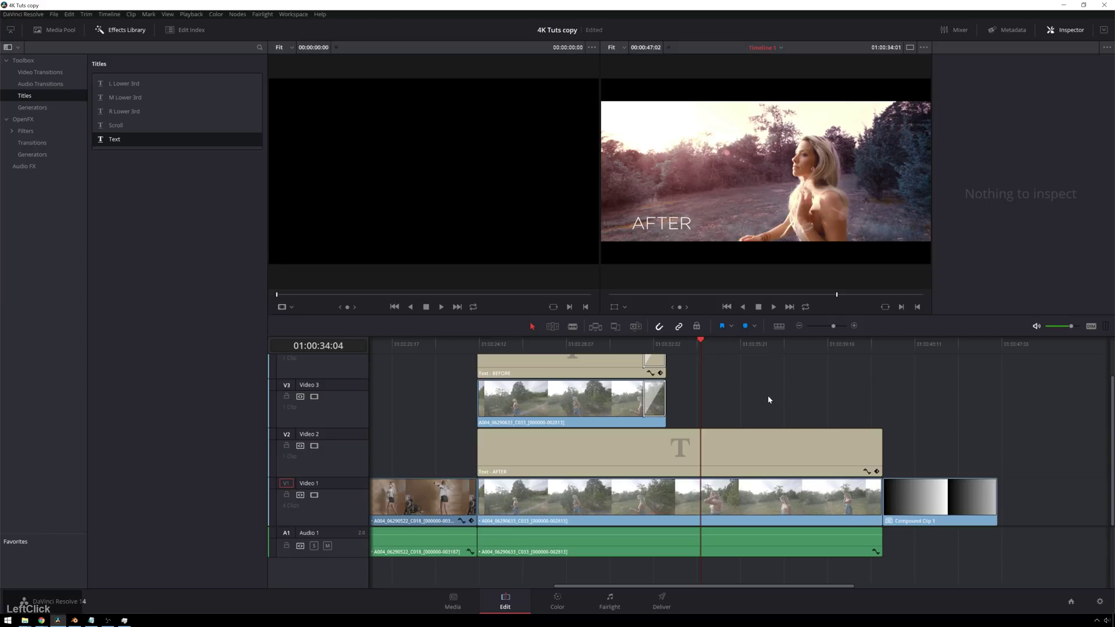